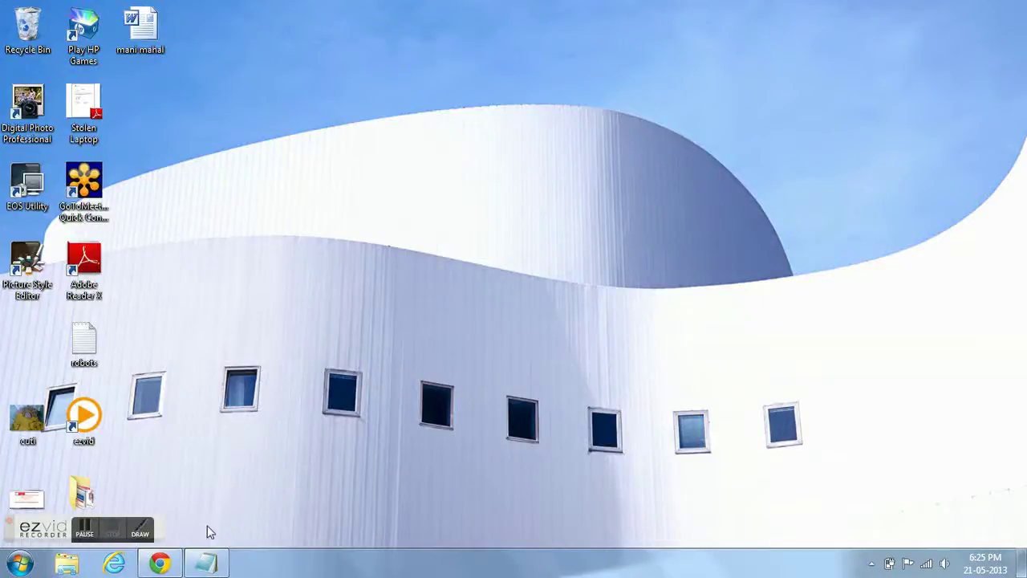
Bring up the Shivasoft Extended Mail Merge article in Chrome and scroll to its drawbacks list.
{"action": "left_click", "coordinate": [160, 564]}
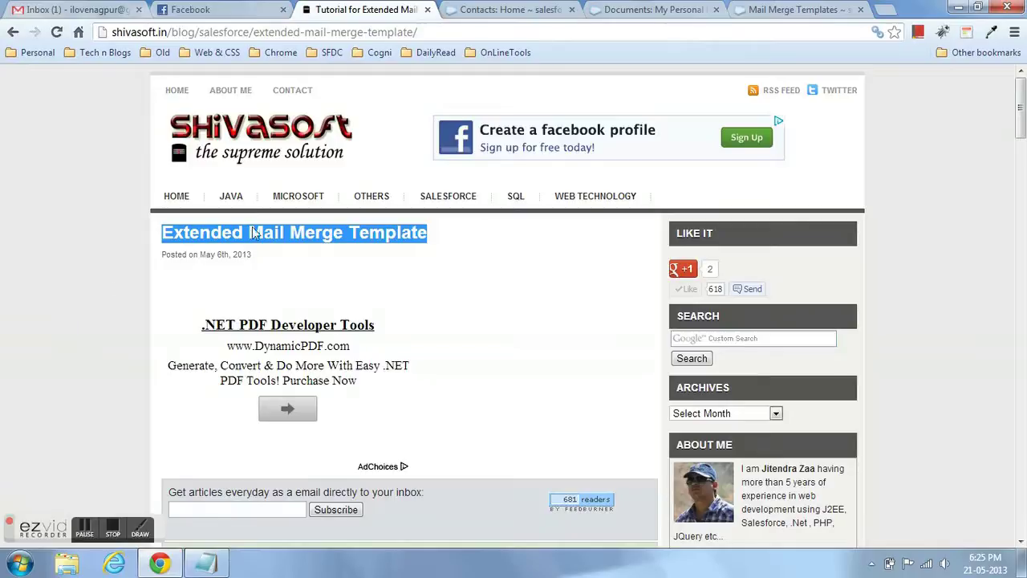
{"action": "left_click", "coordinate": [440, 245]}
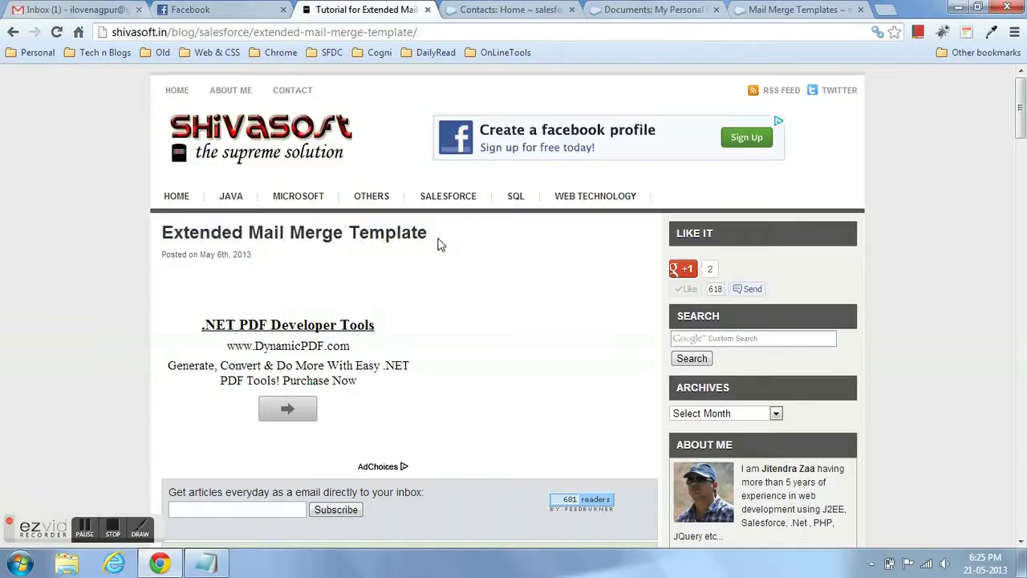
{"action": "scroll", "coordinate": [440, 245], "scroll_direction": "down", "scroll_amount": 3}
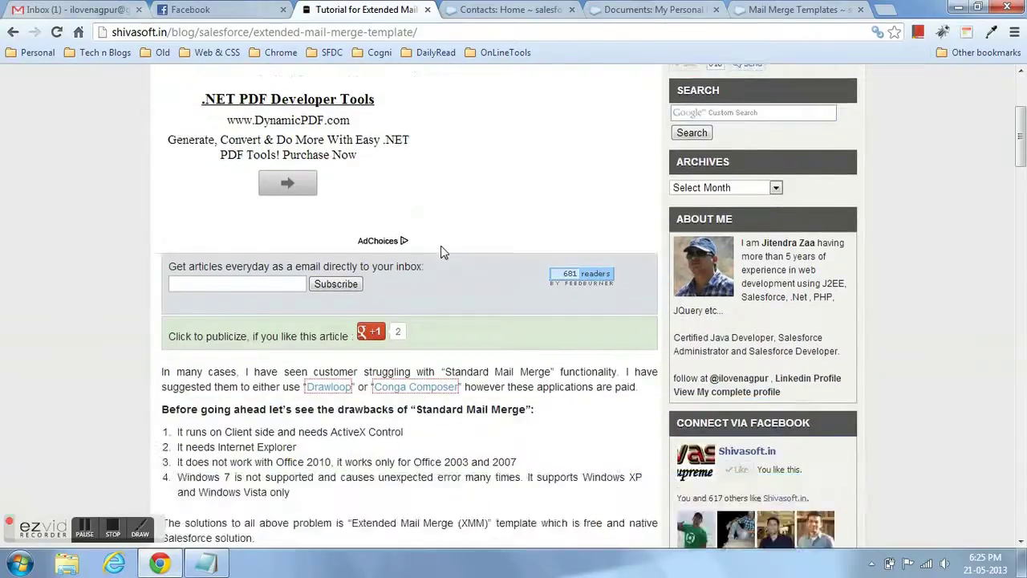
{"action": "scroll", "coordinate": [439, 252], "scroll_direction": "down", "scroll_amount": 1}
{"action": "scroll", "coordinate": [440, 252], "scroll_direction": "down", "scroll_amount": 2}
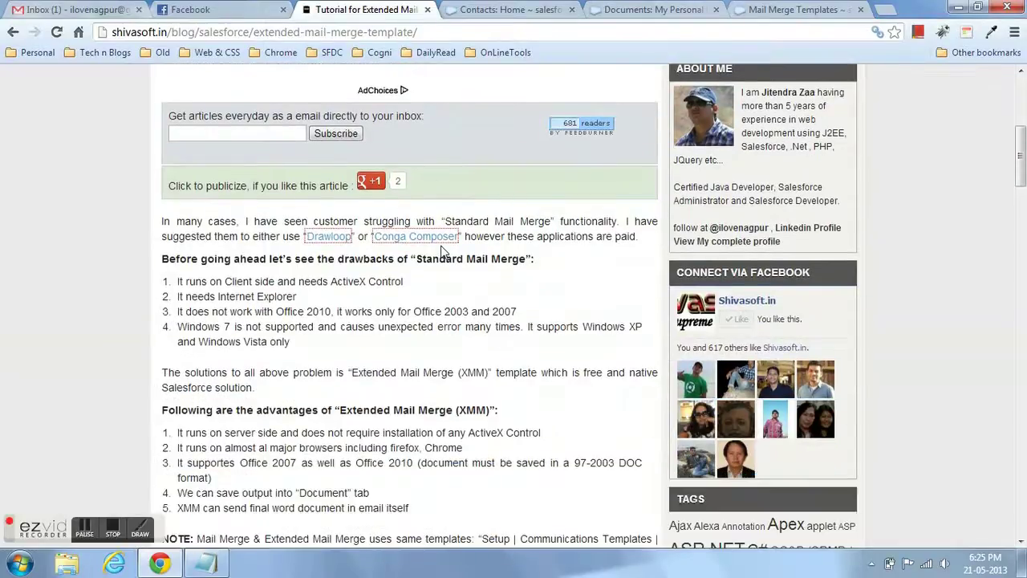
{"action": "scroll", "coordinate": [442, 248], "scroll_direction": "down", "scroll_amount": 1}
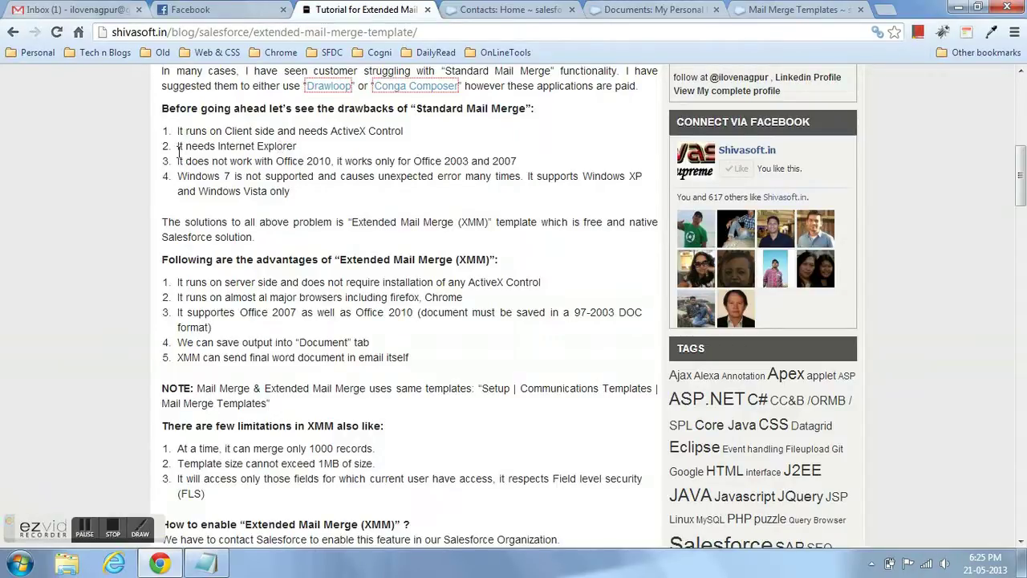
Highlight the Internet Explorer, Office 2010 and Windows 7 drawbacks of Standard Mail Merge while reading.
{"action": "left_click_drag", "start_coordinate": [178, 149], "coordinate": [287, 141]}
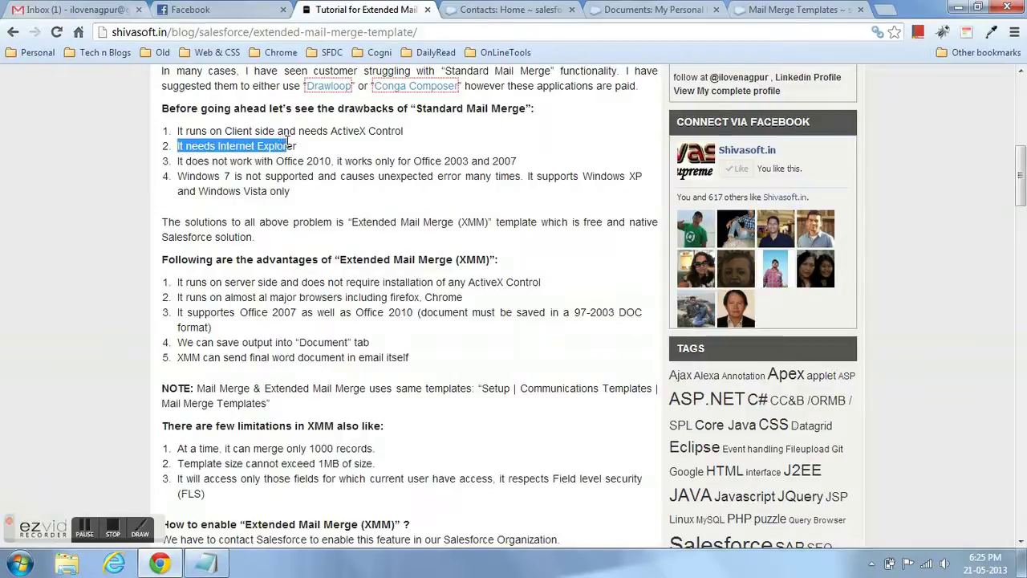
{"action": "left_click", "coordinate": [303, 146]}
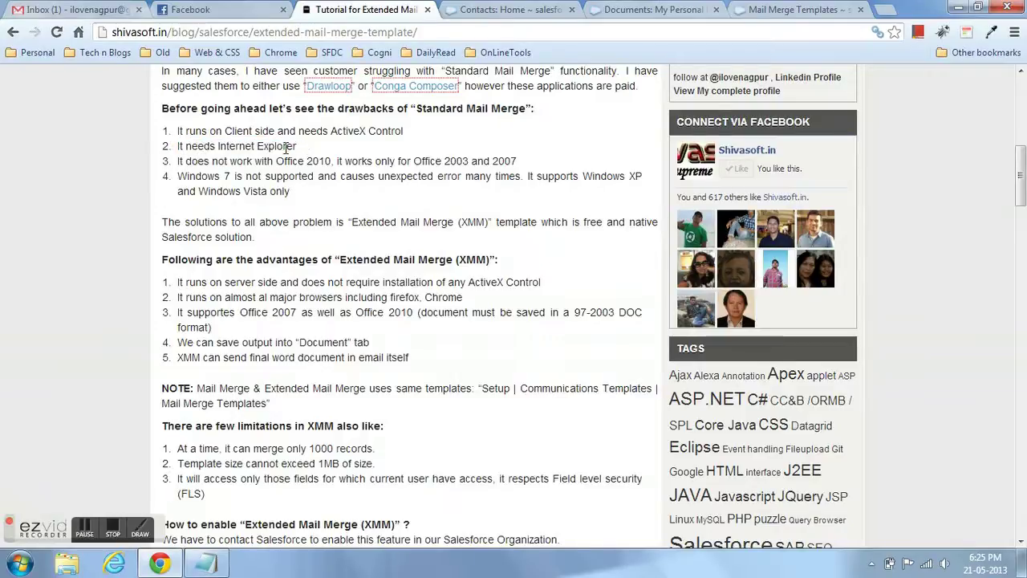
{"action": "left_click_drag", "start_coordinate": [178, 161], "coordinate": [522, 158]}
{"action": "left_click", "coordinate": [367, 193]}
{"action": "left_click_drag", "start_coordinate": [290, 192], "coordinate": [195, 177]}
Read the paragraph presenting XMM as the solution and its server-side advantage.
{"action": "scroll", "coordinate": [225, 218], "scroll_direction": "down", "scroll_amount": 1}
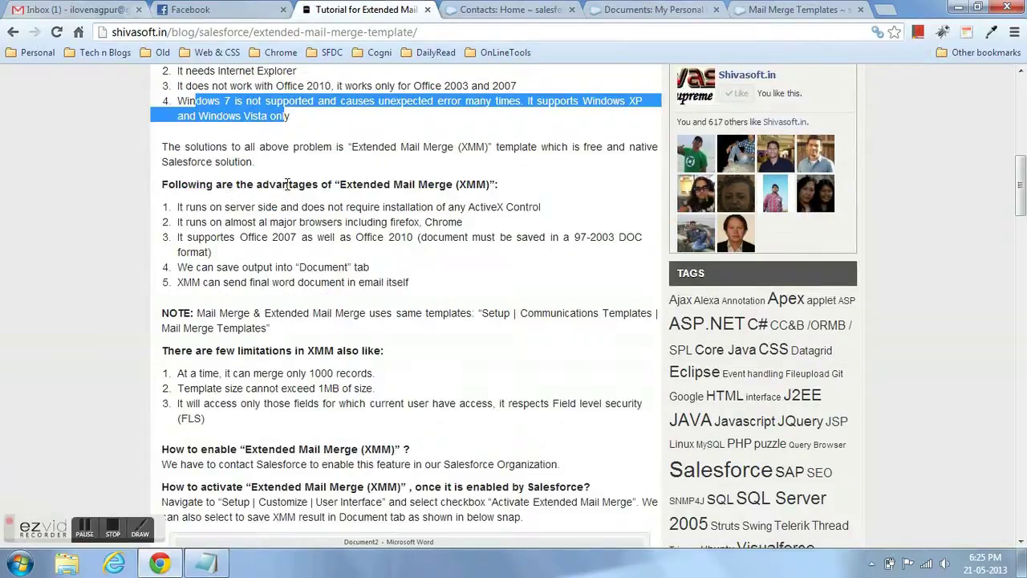
{"action": "left_click_drag", "start_coordinate": [255, 166], "coordinate": [157, 147]}
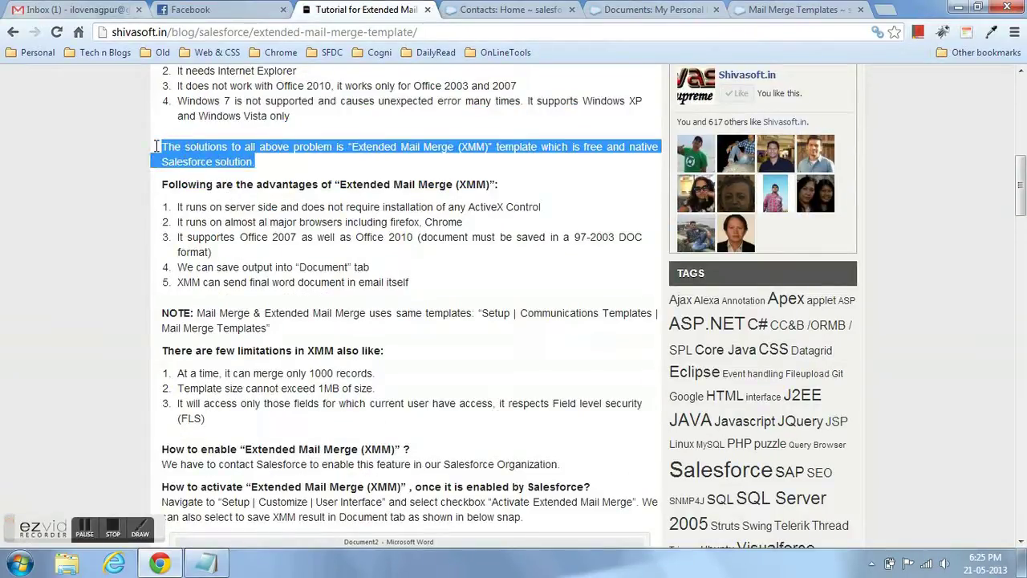
{"action": "scroll", "coordinate": [190, 185], "scroll_direction": "down", "scroll_amount": 1}
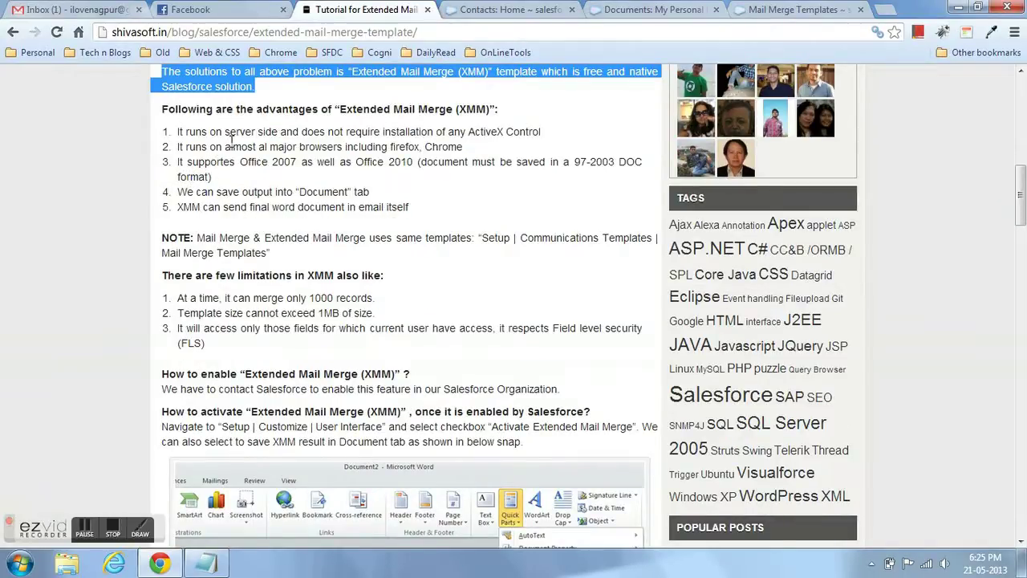
{"action": "left_click_drag", "start_coordinate": [166, 110], "coordinate": [277, 110]}
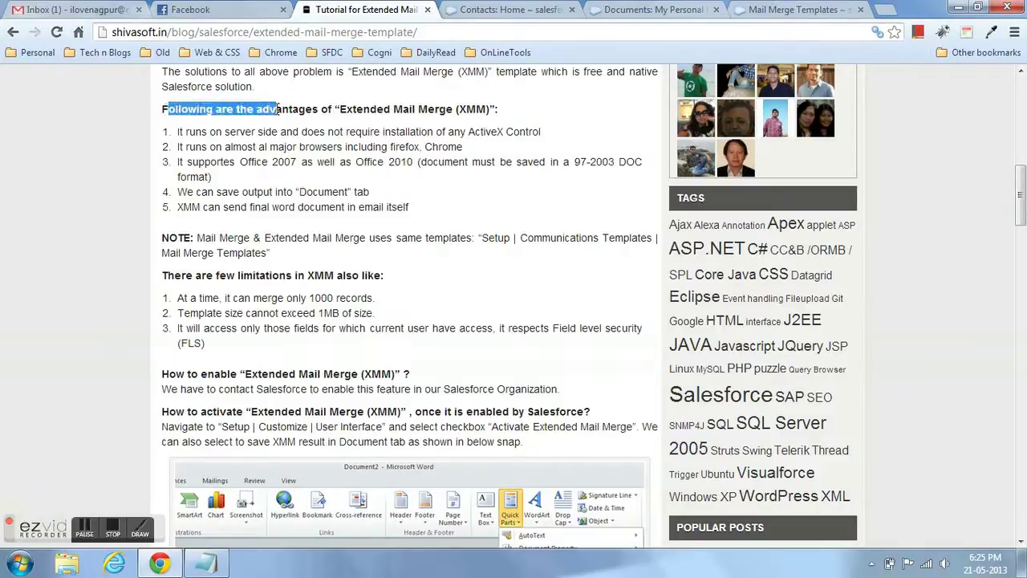
{"action": "left_click", "coordinate": [215, 135]}
{"action": "left_click_drag", "start_coordinate": [216, 131], "coordinate": [287, 133]}
{"action": "left_click", "coordinate": [250, 157]}
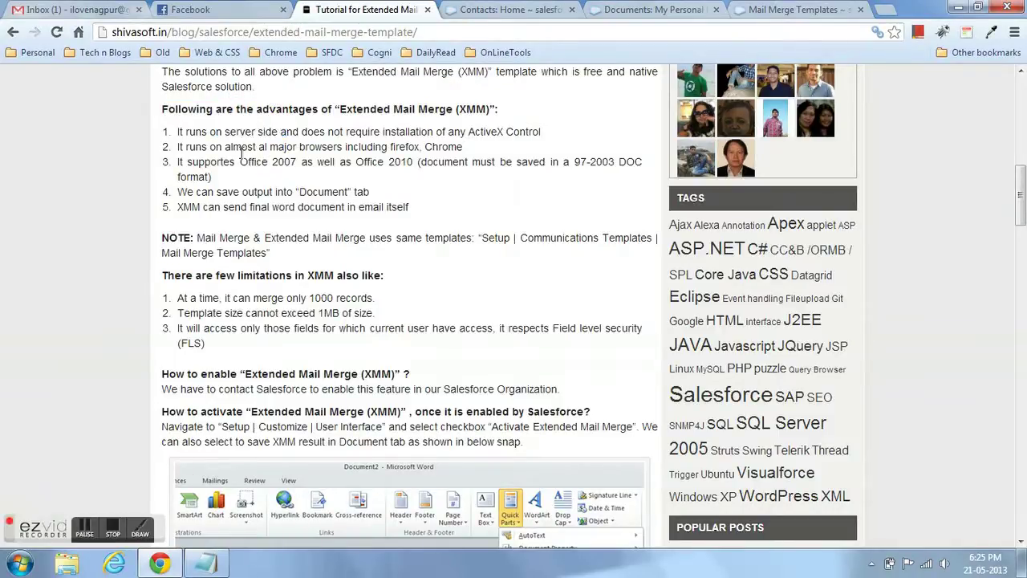
Review the save-to-Document-tab advantage and XMM limitations, then minimise Chrome.
{"action": "left_click", "coordinate": [275, 144]}
{"action": "left_click", "coordinate": [248, 166]}
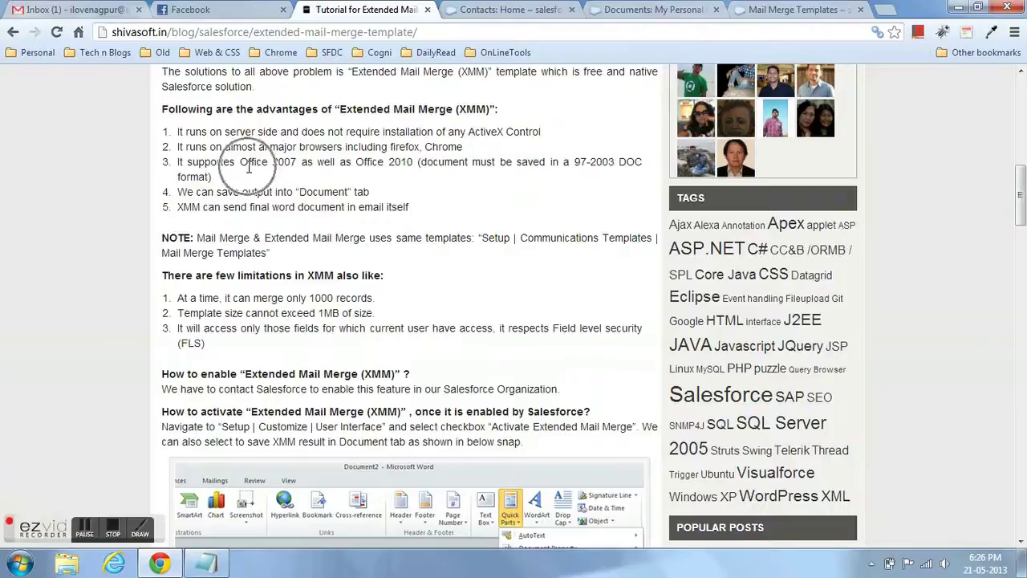
{"action": "left_click_drag", "start_coordinate": [222, 188], "coordinate": [239, 192]}
{"action": "left_click", "coordinate": [230, 207]}
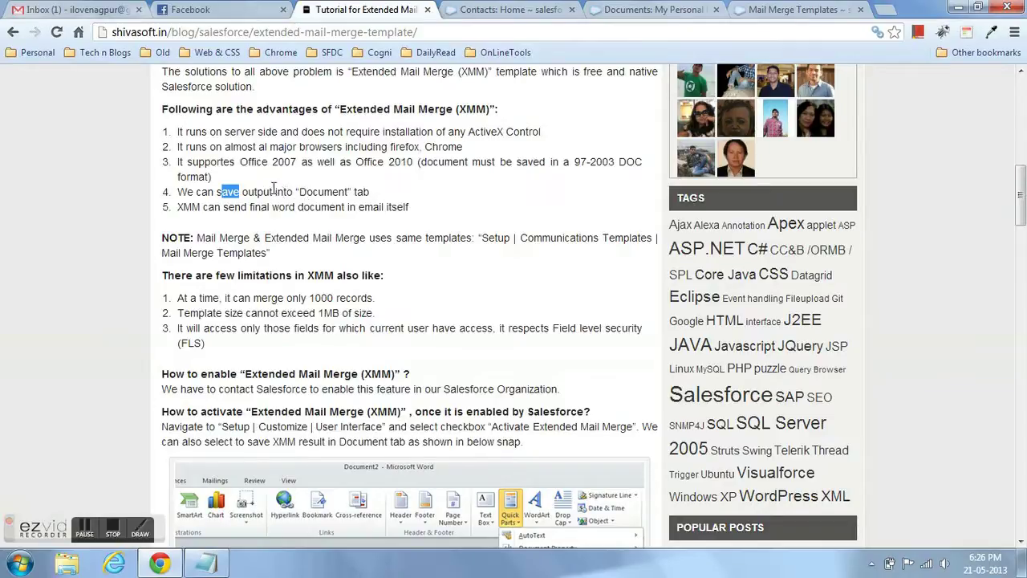
{"action": "scroll", "coordinate": [275, 188], "scroll_direction": "down", "scroll_amount": 2}
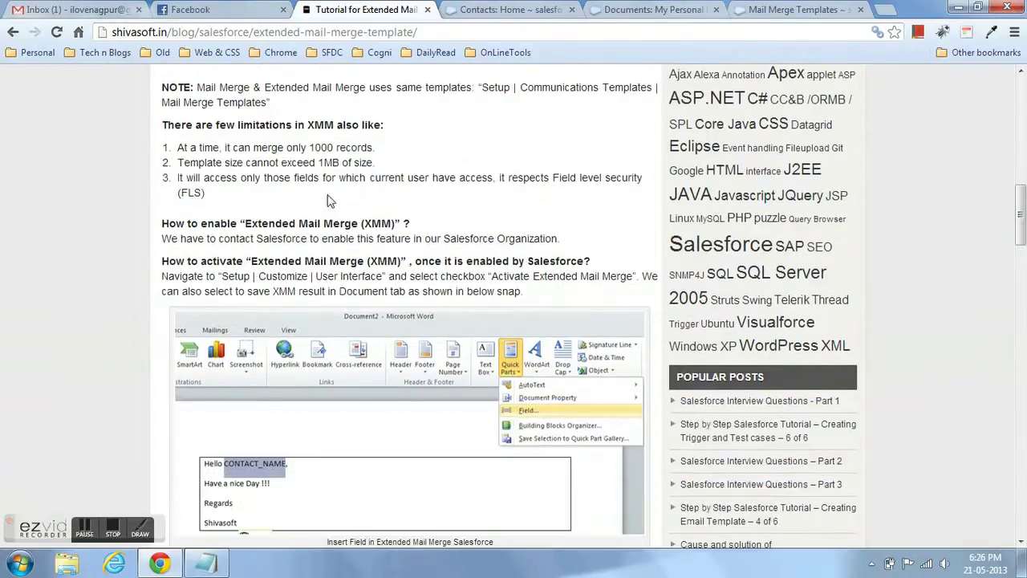
{"action": "left_click_drag", "start_coordinate": [418, 227], "coordinate": [157, 229]}
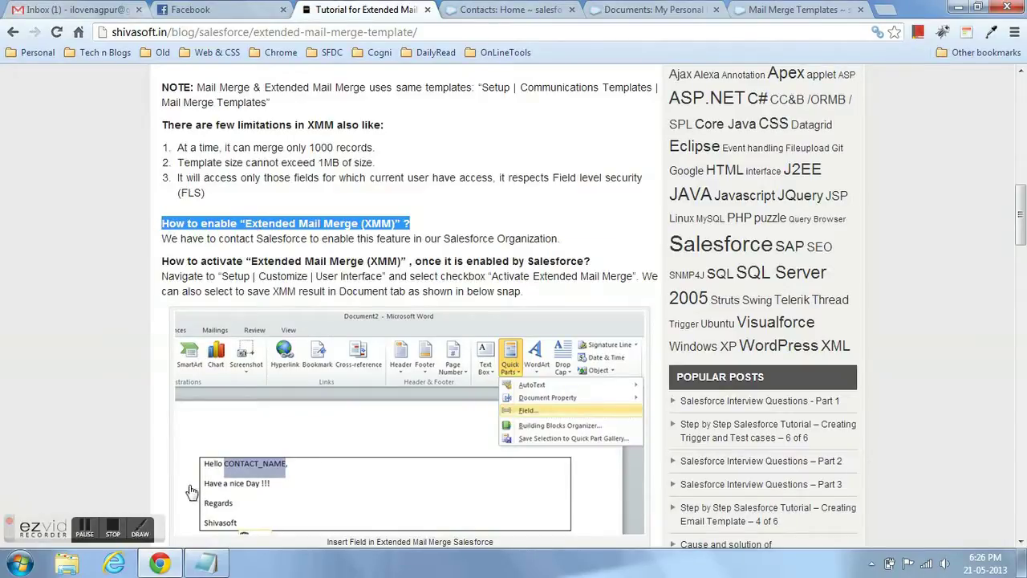
{"action": "left_click", "coordinate": [170, 555]}
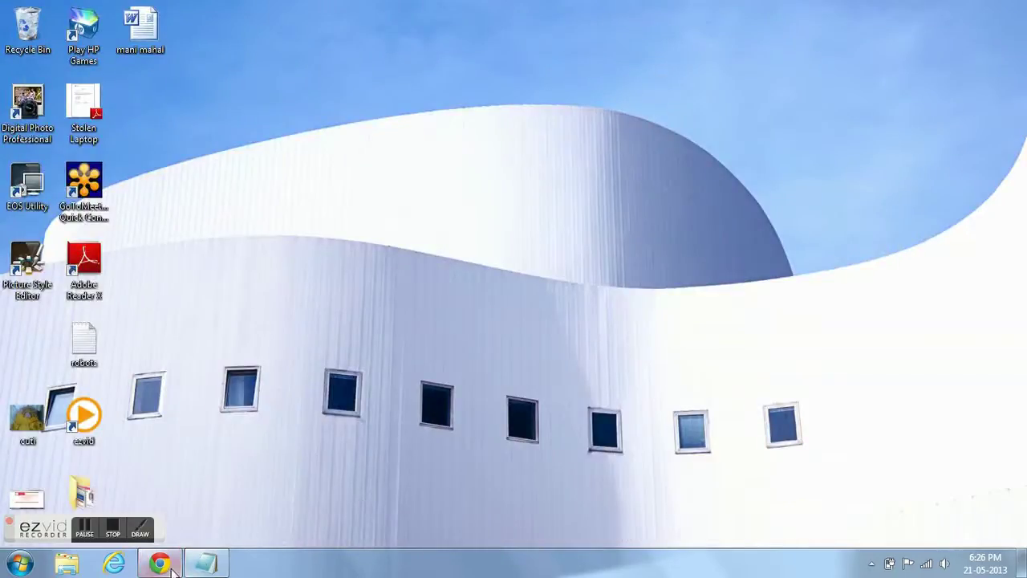
In Salesforce Setup, search Quick Find for 'user' and open User Interface settings.
{"action": "left_click", "coordinate": [160, 563]}
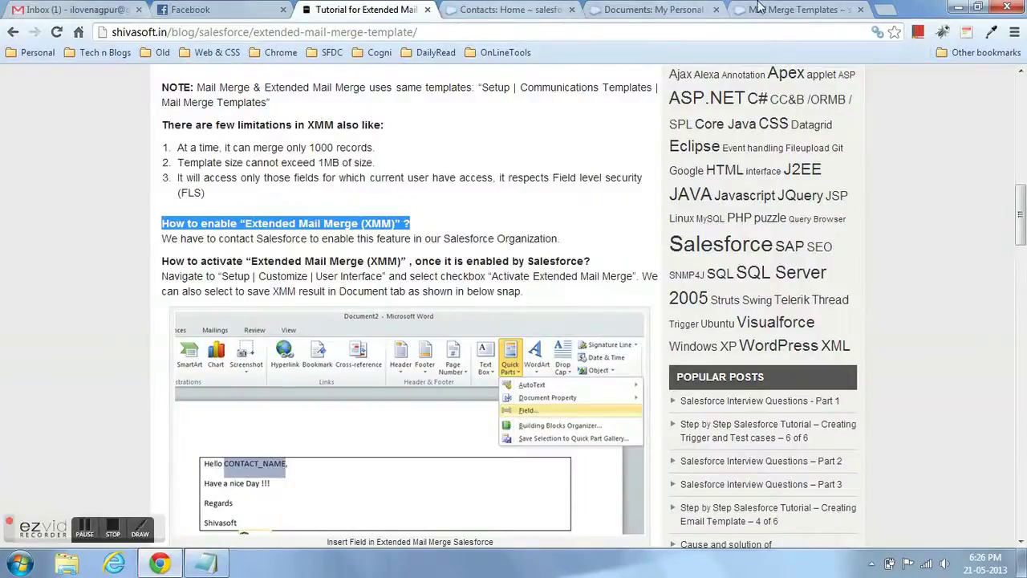
{"action": "left_click", "coordinate": [807, 10]}
{"action": "left_click", "coordinate": [60, 180]}
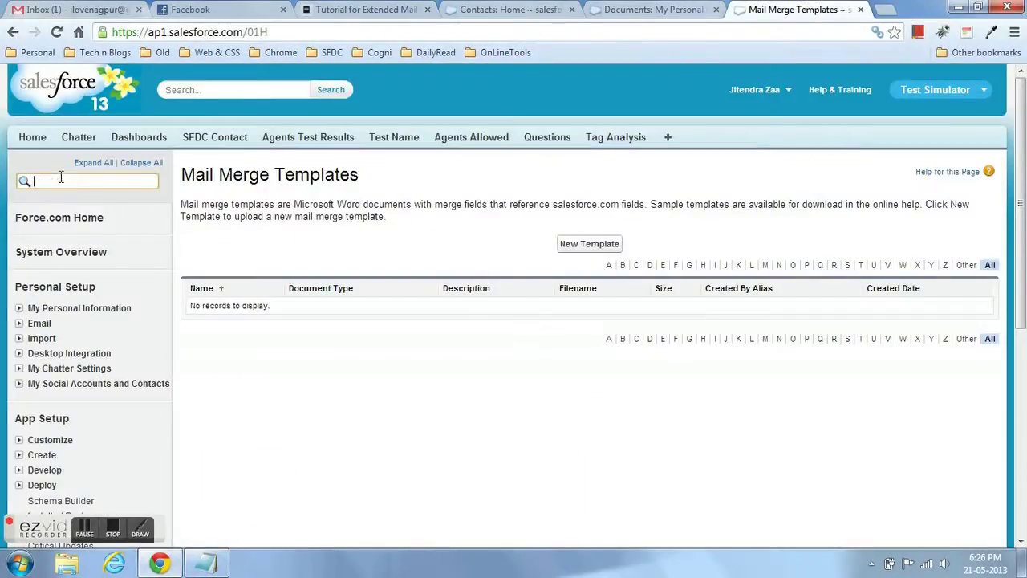
{"action": "type", "text": "user"}
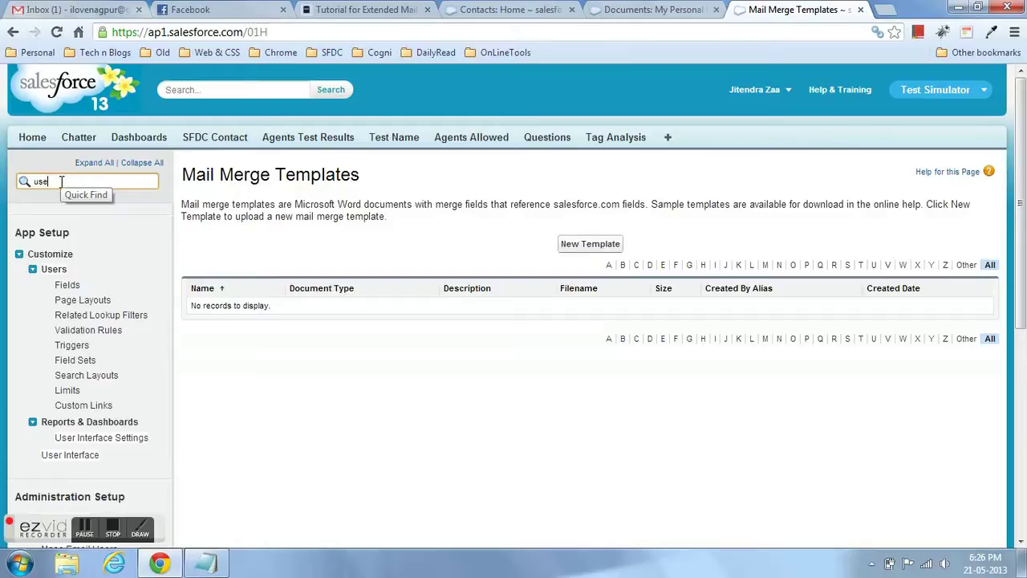
{"action": "left_click", "coordinate": [72, 455]}
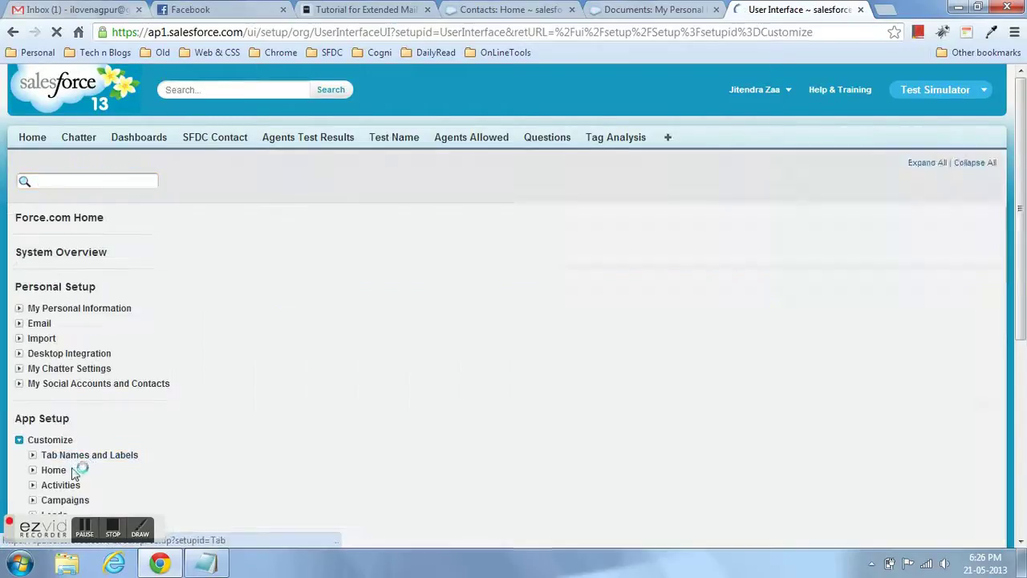
Verify Activate Extended Mail Merge and Always save to Document tab are both checked.
{"action": "scroll", "coordinate": [365, 319], "scroll_direction": "down", "scroll_amount": 5}
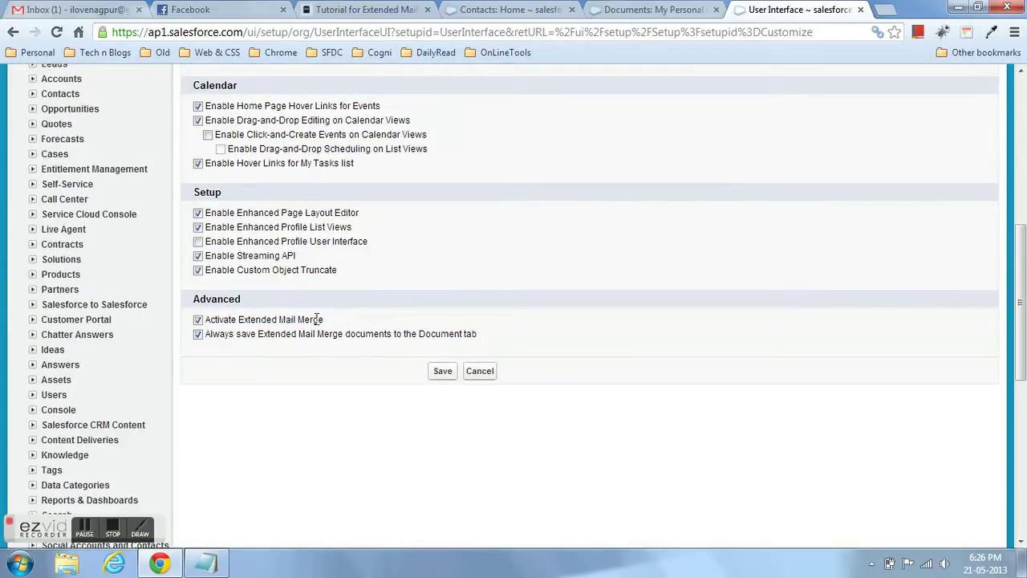
{"action": "left_click_drag", "start_coordinate": [324, 319], "coordinate": [196, 320]}
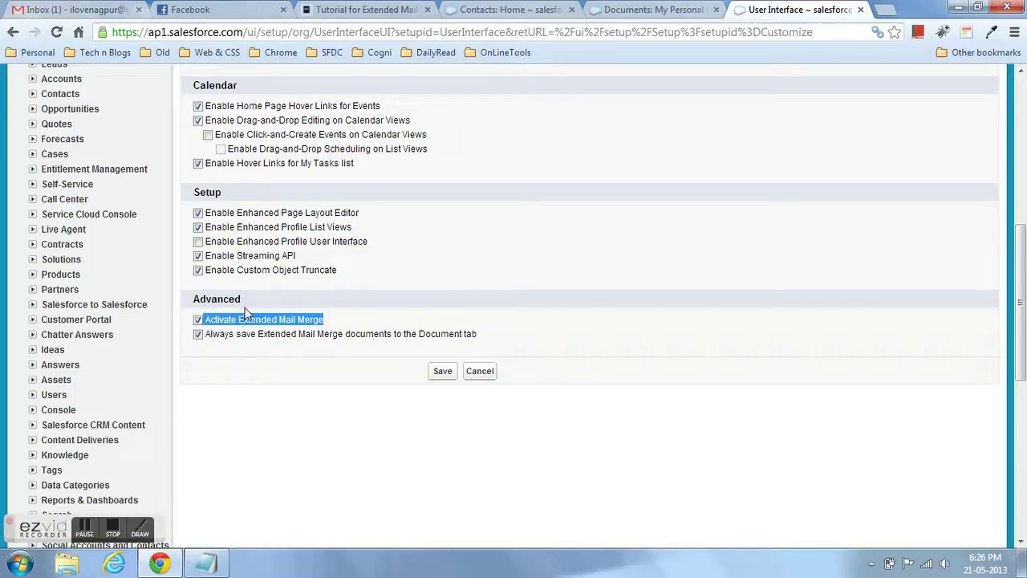
{"action": "left_click_drag", "start_coordinate": [485, 334], "coordinate": [205, 337]}
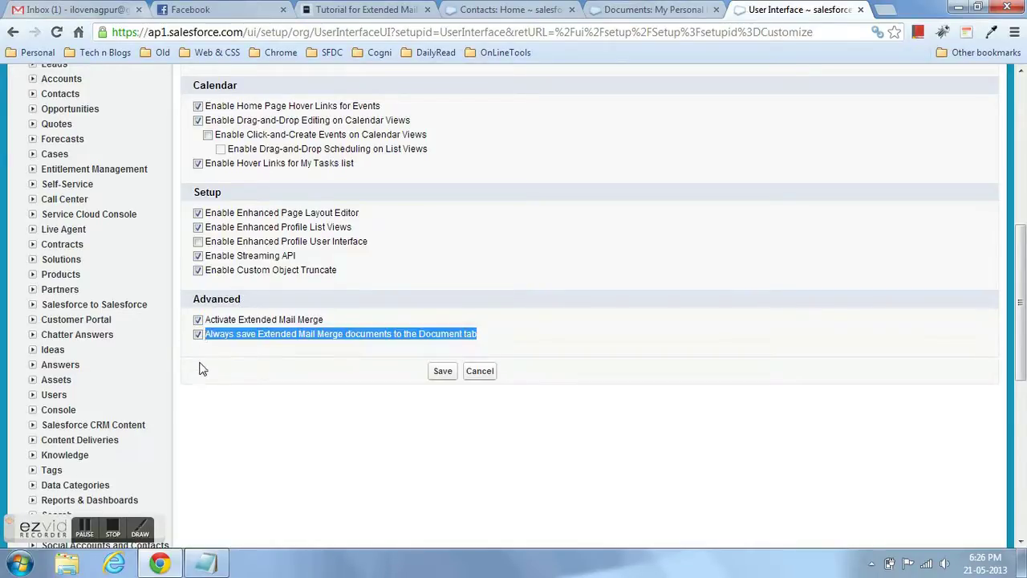
{"action": "left_click", "coordinate": [255, 378]}
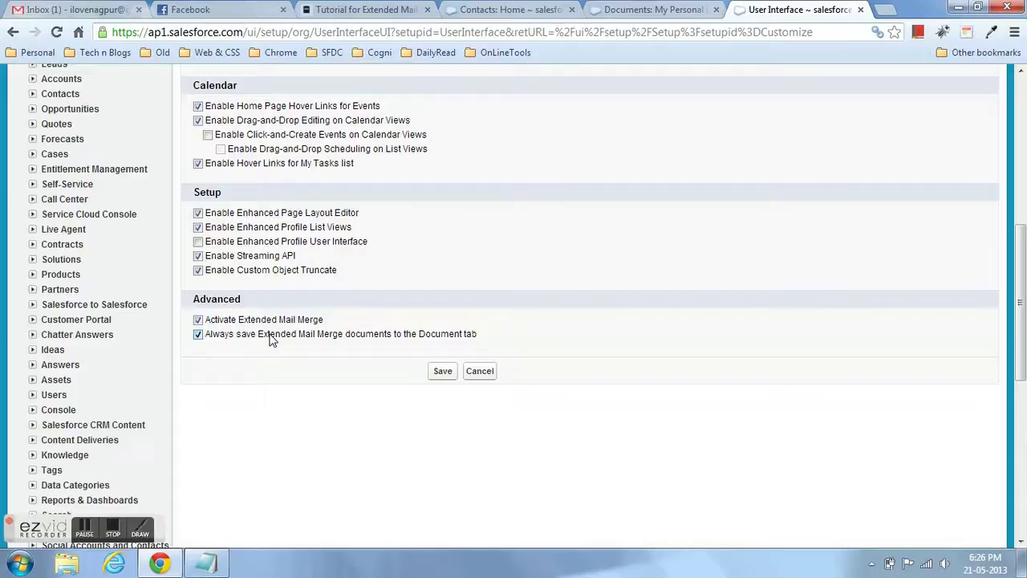
{"action": "scroll", "coordinate": [271, 340], "scroll_direction": "down", "scroll_amount": 1}
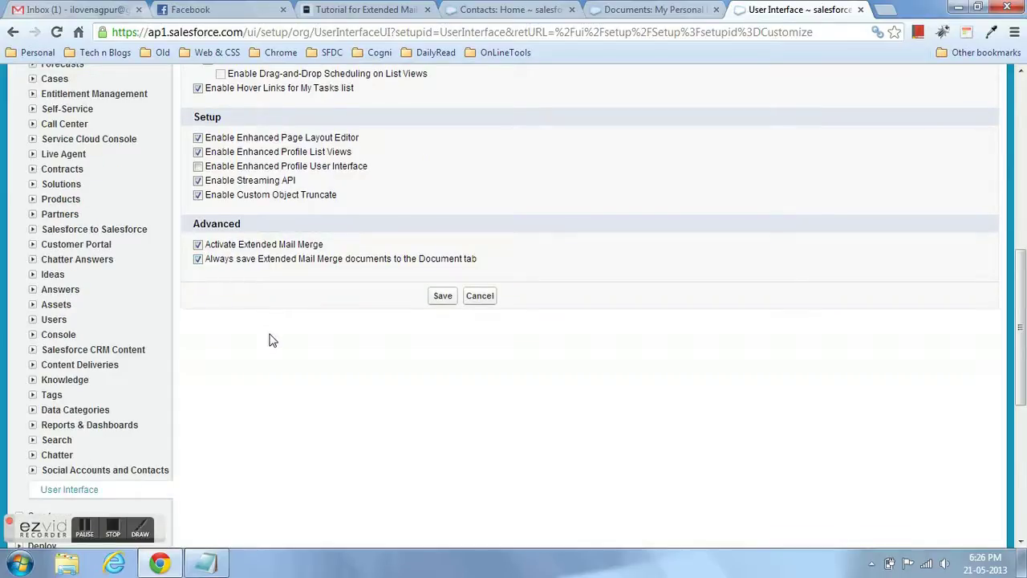
{"action": "scroll", "coordinate": [270, 350], "scroll_direction": "up", "scroll_amount": 2}
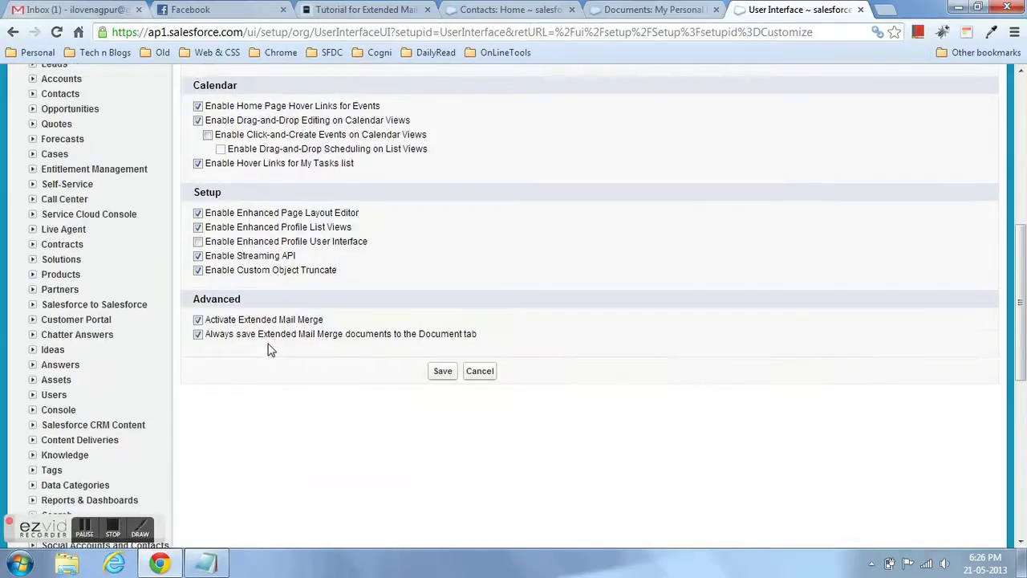
{"action": "scroll", "coordinate": [270, 350], "scroll_direction": "up", "scroll_amount": 2}
{"action": "scroll", "coordinate": [157, 241], "scroll_direction": "up", "scroll_amount": 2}
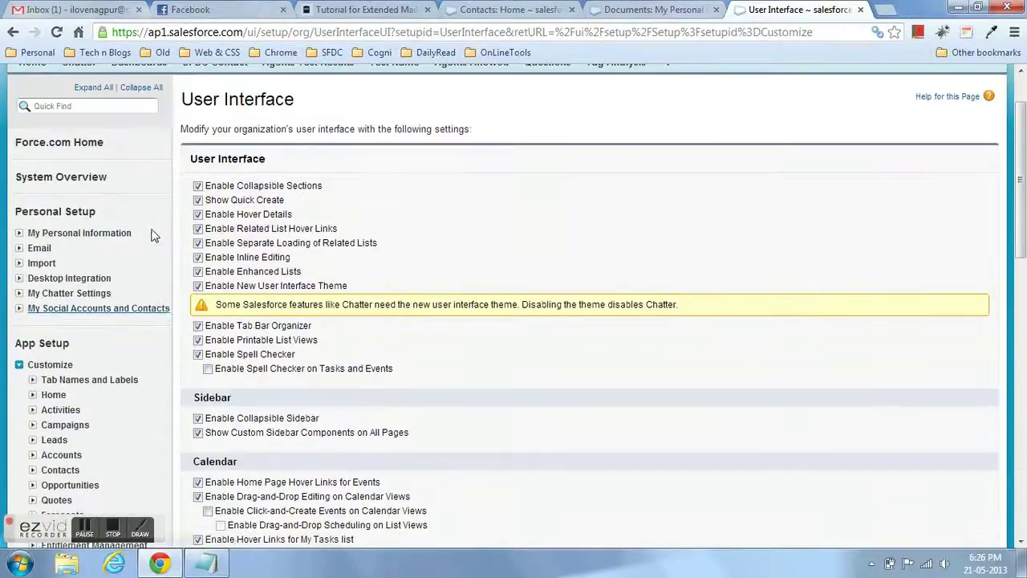
Search Quick Find for 'mail' and open Mail Merge Templates, still empty.
{"action": "scroll", "coordinate": [158, 241], "scroll_direction": "up", "scroll_amount": 1}
{"action": "left_click", "coordinate": [100, 183]}
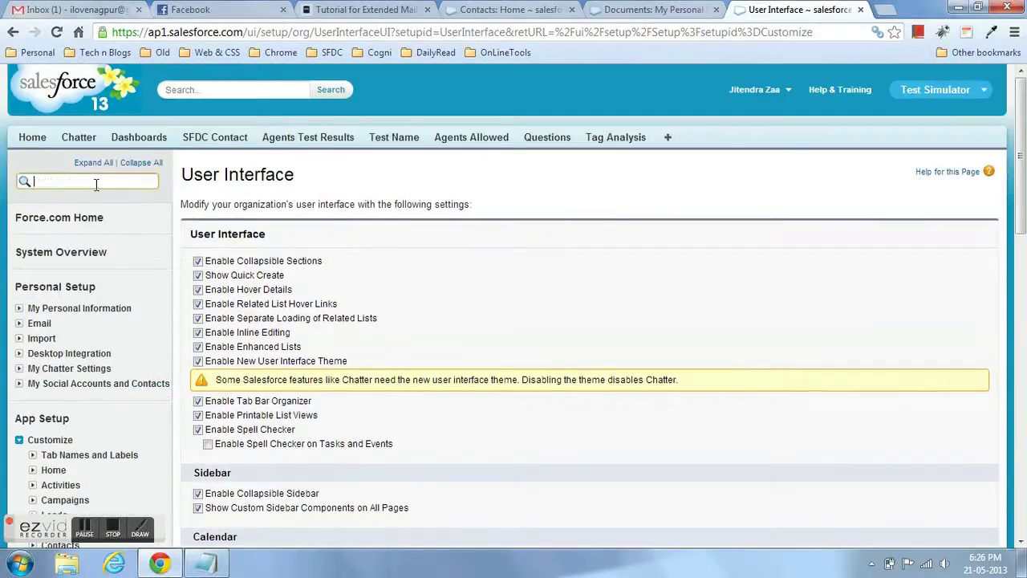
{"action": "type", "text": "mail me"}
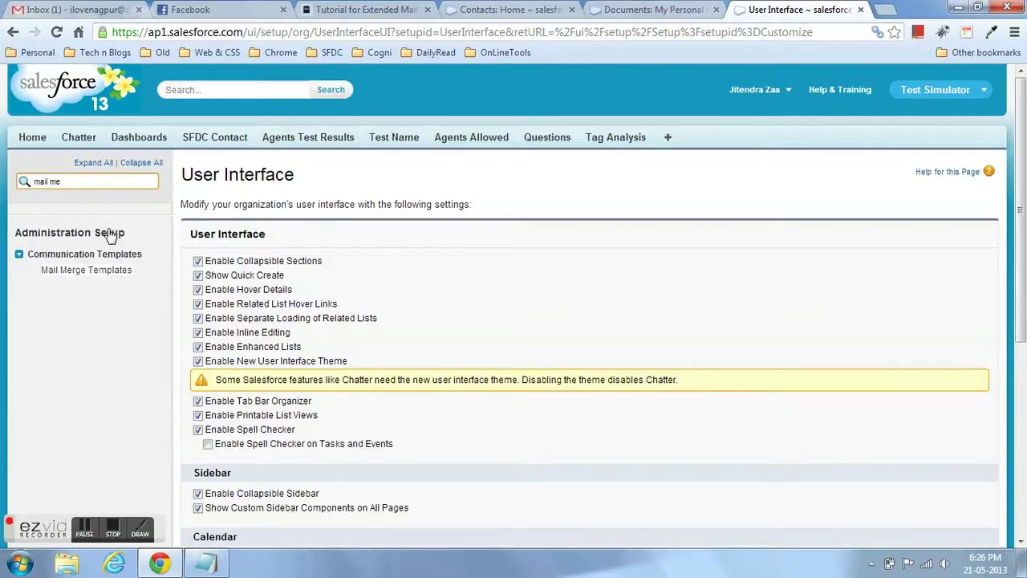
{"action": "left_click", "coordinate": [107, 271]}
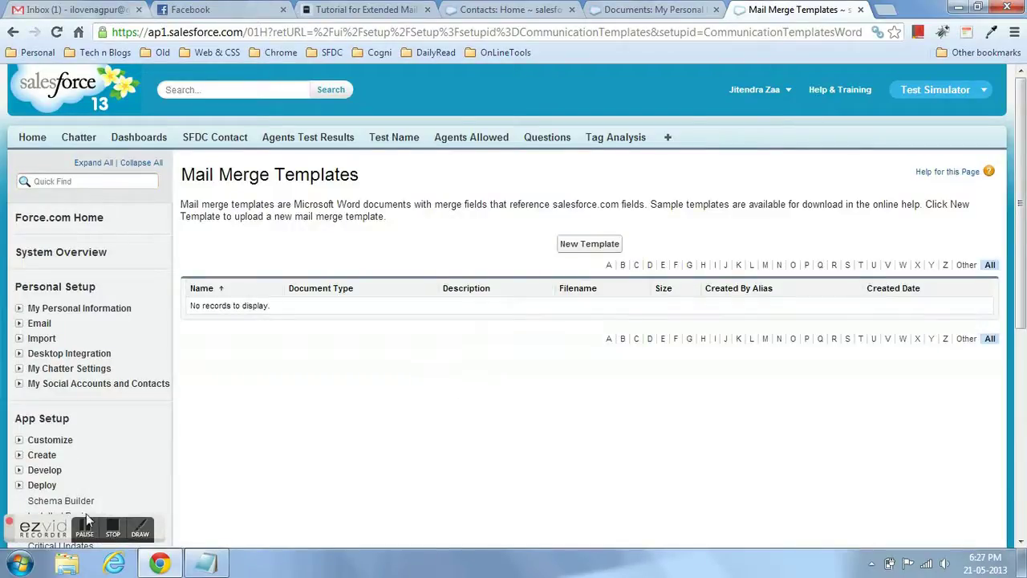
Launch Word 2007 and paste the four-line letter copied from Notepad into a blank document.
{"action": "left_click", "coordinate": [20, 563]}
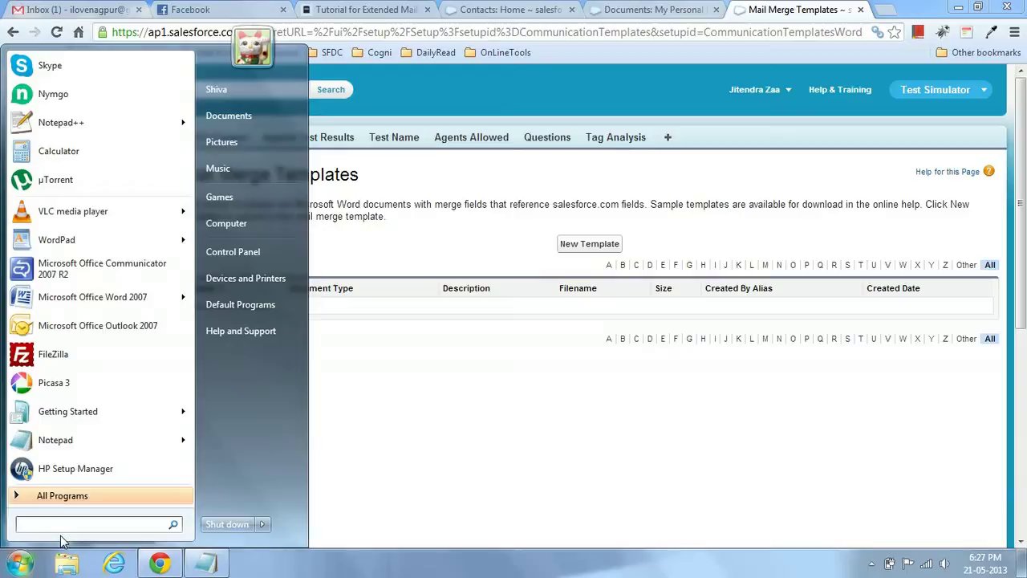
{"action": "type", "text": "word"}
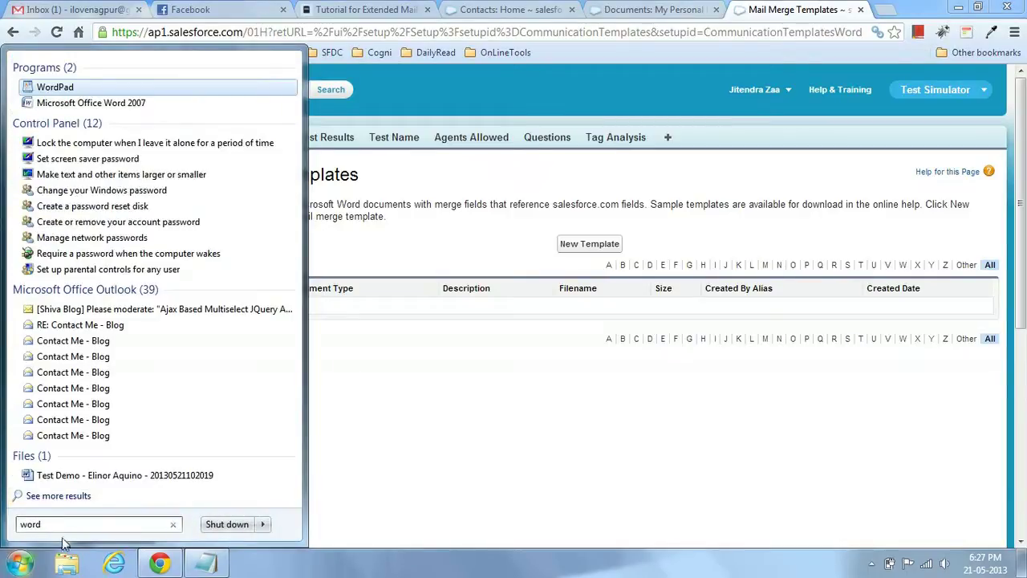
{"action": "left_click", "coordinate": [104, 103]}
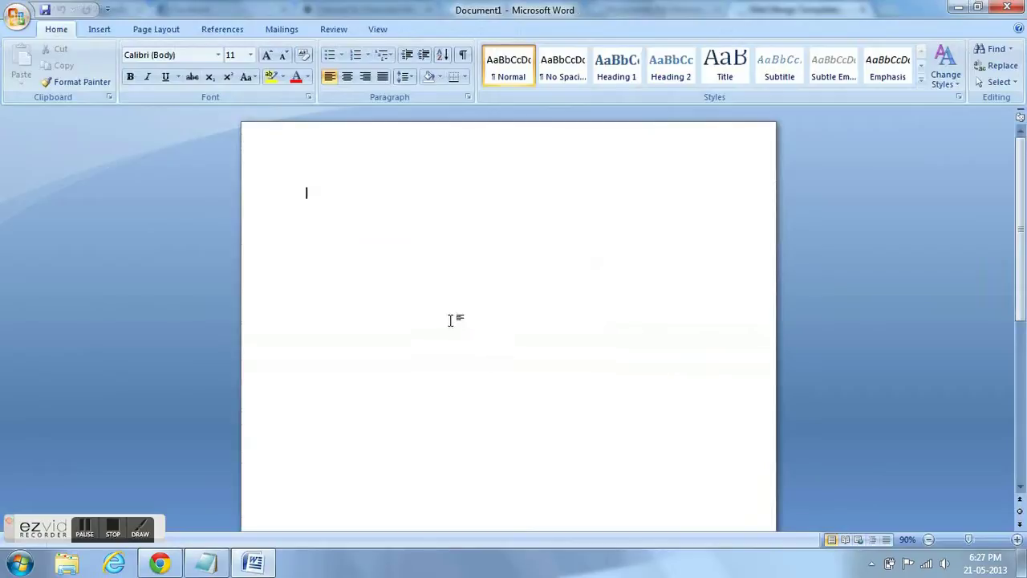
{"action": "left_click", "coordinate": [210, 564]}
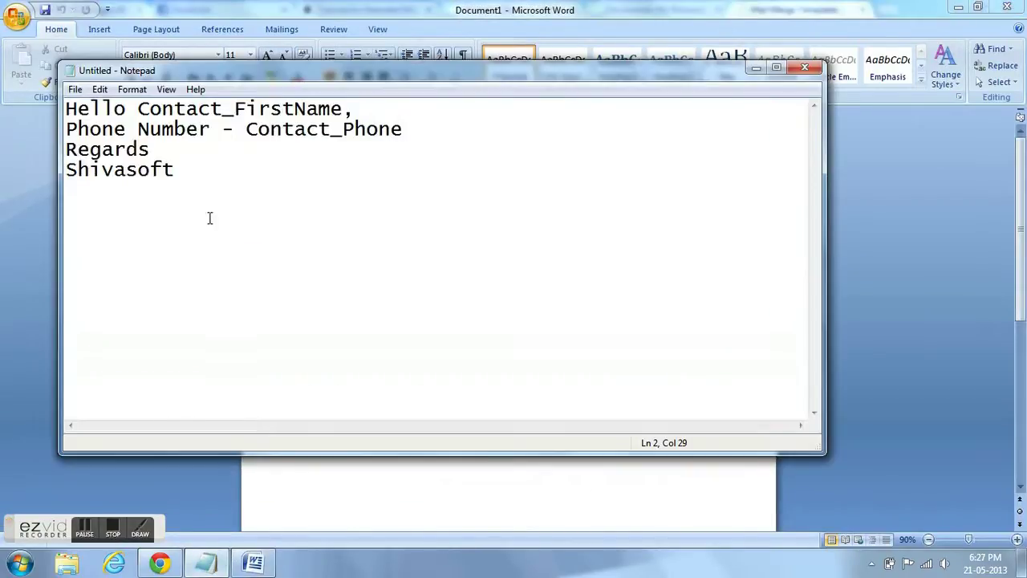
{"action": "left_click_drag", "start_coordinate": [193, 186], "coordinate": [39, 82]}
{"action": "key", "text": "ctrl+c"}
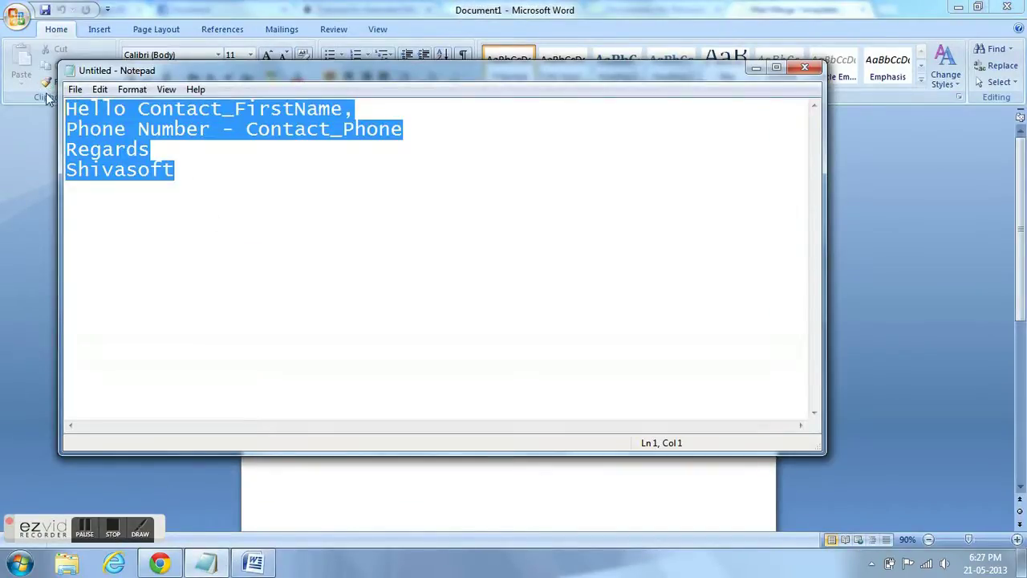
{"action": "left_click", "coordinate": [329, 8]}
{"action": "key", "text": "ctrl+v"}
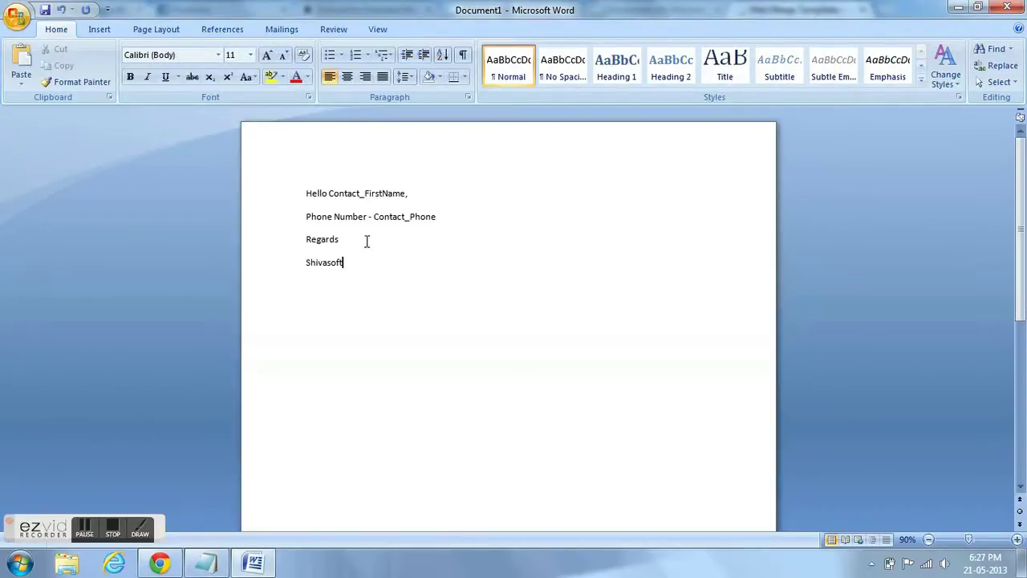
Delete the Contact_FirstName placeholder so the greeting reads 'Hello ,'.
{"action": "left_click", "coordinate": [408, 194]}
{"action": "key", "text": "BackSpace"}
{"action": "key", "text": "shift+Left"}
{"action": "key", "text": "shift+Left"}
{"action": "key", "text": "shift+Left"}
{"action": "key", "text": "shift+Left"}
{"action": "key", "text": "shift+Left"}
{"action": "key", "text": "shift+Left"}
{"action": "key", "text": "shift+Left"}
{"action": "key", "text": "shift+Left"}
{"action": "key", "text": "shift+Left"}
{"action": "key", "text": "shift+Left"}
{"action": "key", "text": "shift+Left"}
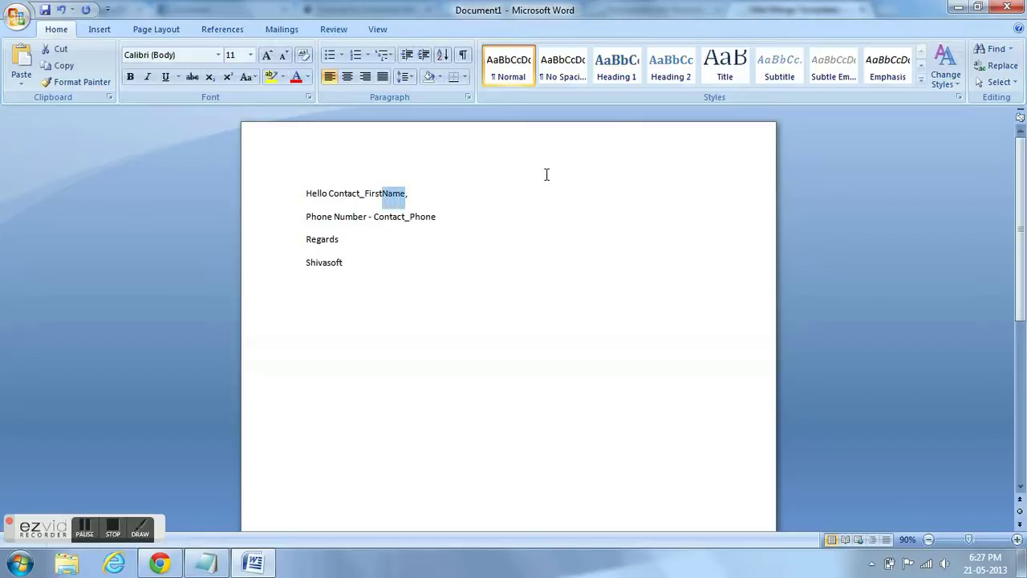
{"action": "key", "text": "shift+Left"}
{"action": "key", "text": "shift+Left"}
{"action": "key", "text": "shift+Left"}
{"action": "key", "text": "shift+Left"}
{"action": "key", "text": "shift+Left"}
{"action": "key", "text": "shift+Left"}
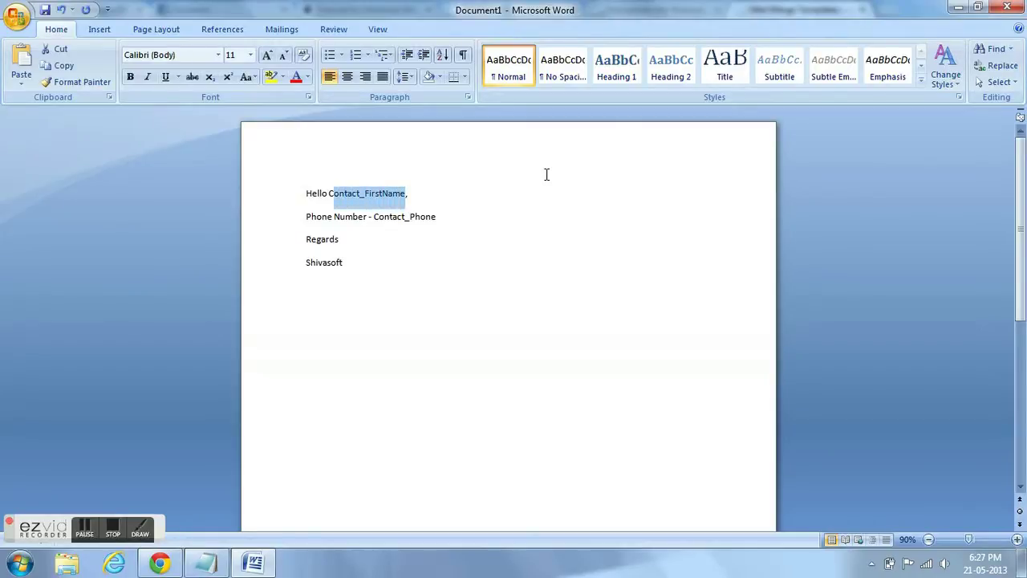
{"action": "key", "text": "Delete"}
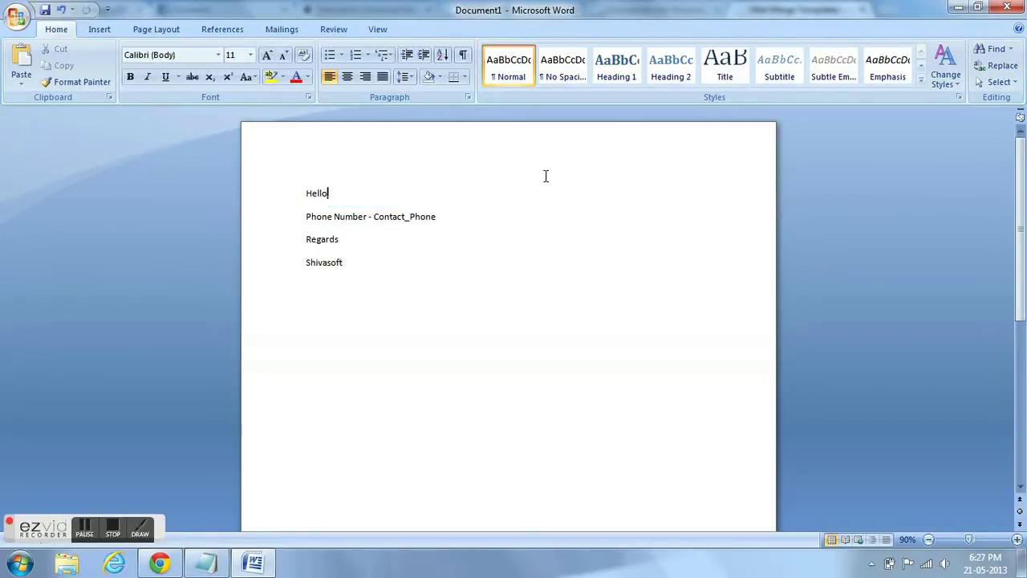
Insert a MergeField named Contact_FirstName after 'Hello'.
{"action": "left_click", "coordinate": [94, 31]}
{"action": "left_click", "coordinate": [633, 80]}
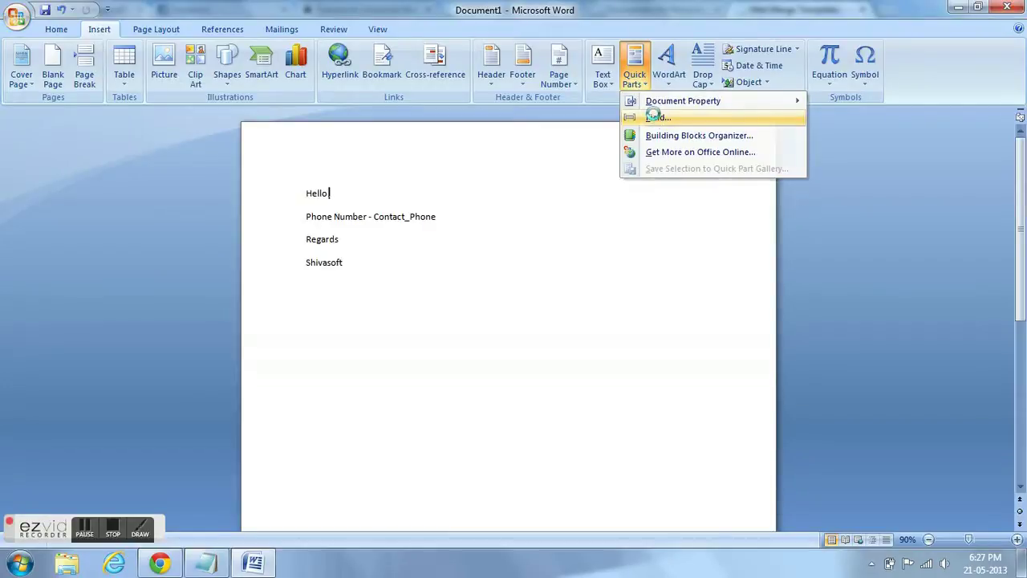
{"action": "left_click", "coordinate": [654, 117]}
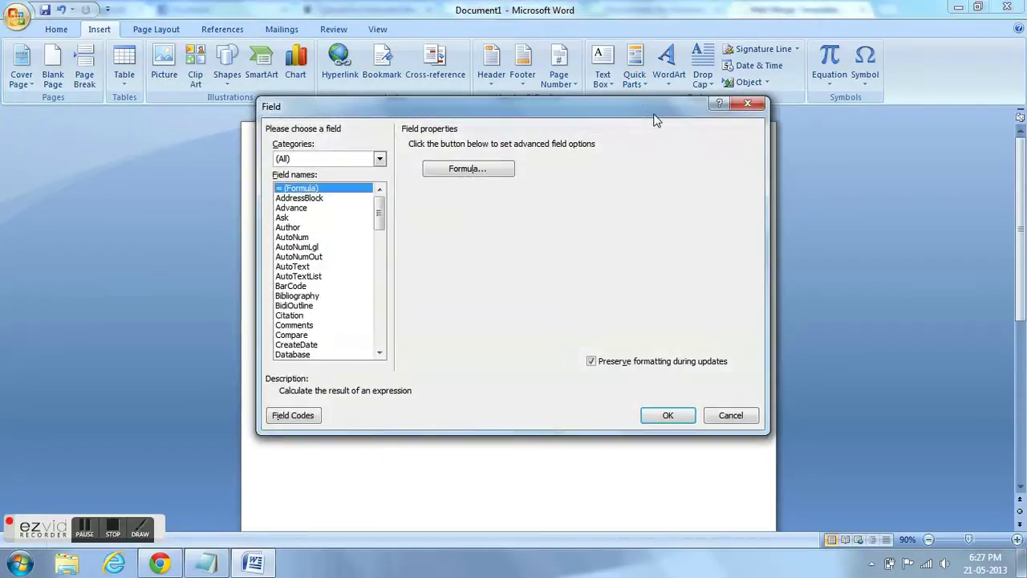
{"action": "left_click", "coordinate": [318, 219]}
{"action": "key", "text": "m"}
{"action": "scroll", "coordinate": [337, 268], "scroll_direction": "down", "scroll_amount": 1}
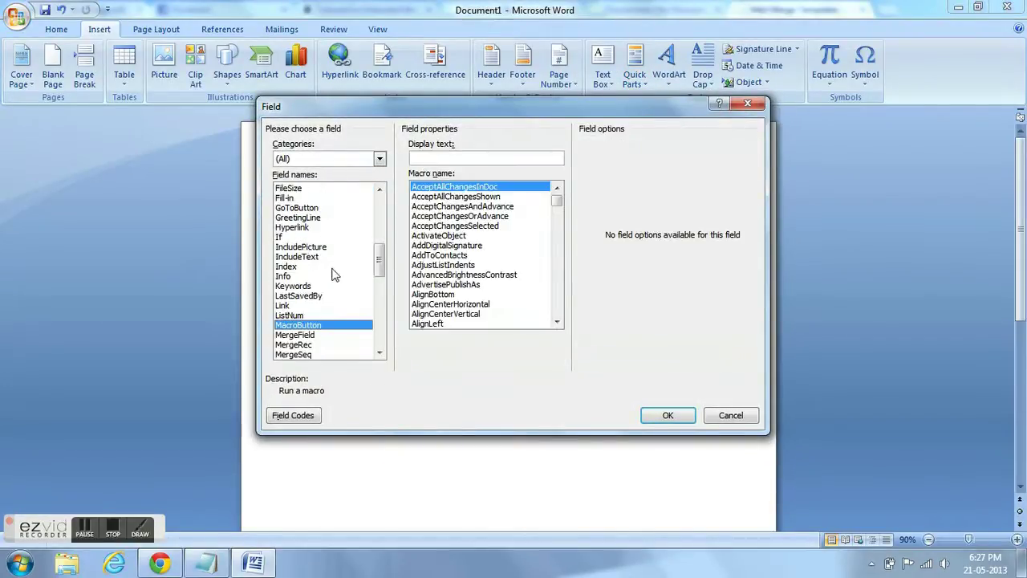
{"action": "left_click", "coordinate": [312, 336]}
{"action": "left_click", "coordinate": [433, 159]}
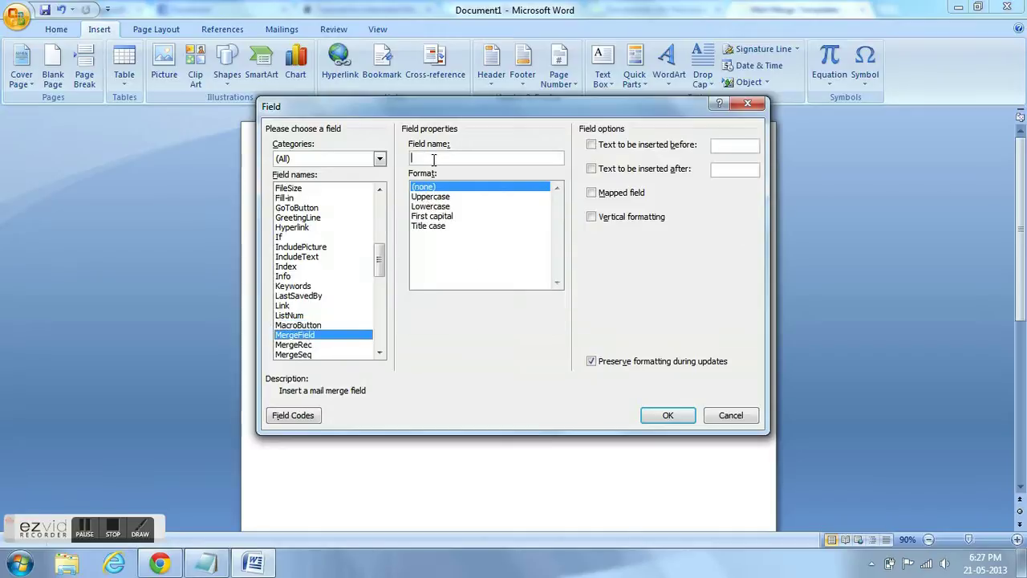
{"action": "type", "text": "Contact_FirstName"}
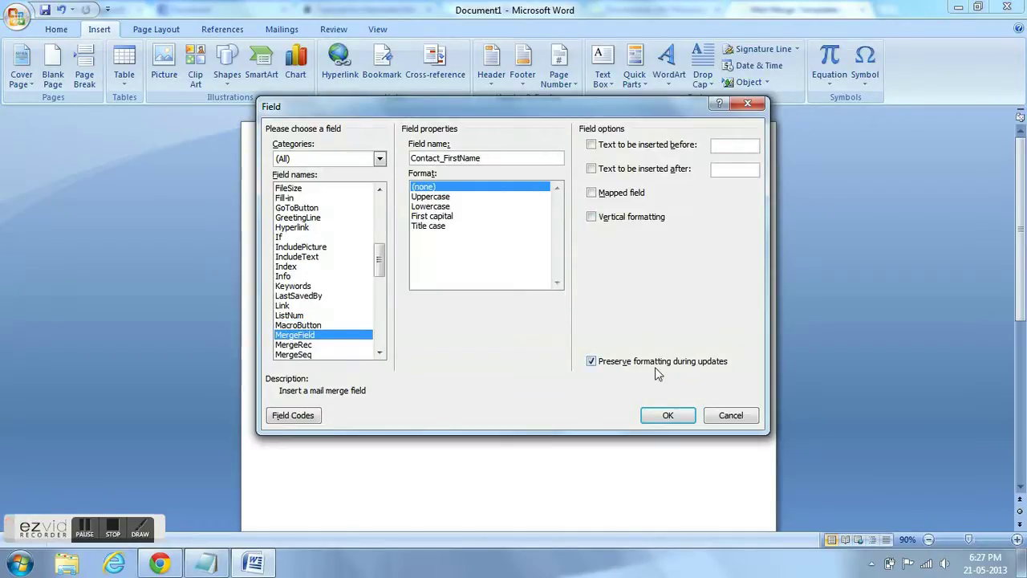
{"action": "left_click", "coordinate": [667, 415]}
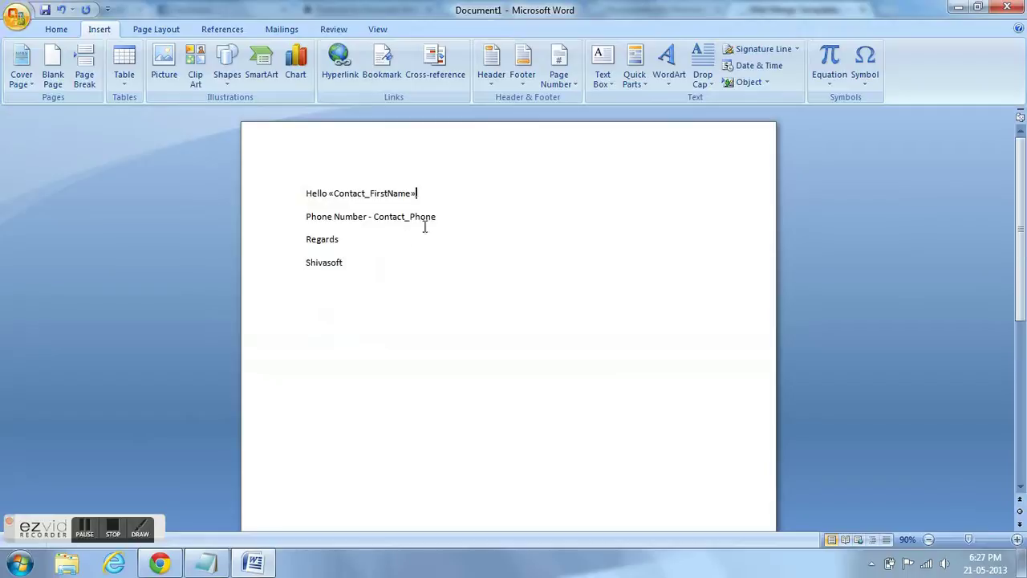
Replace the plain Contact_Phone text with a Contact_Phone MergeField after Phone Number.
{"action": "left_click_drag", "start_coordinate": [436, 217], "coordinate": [390, 230]}
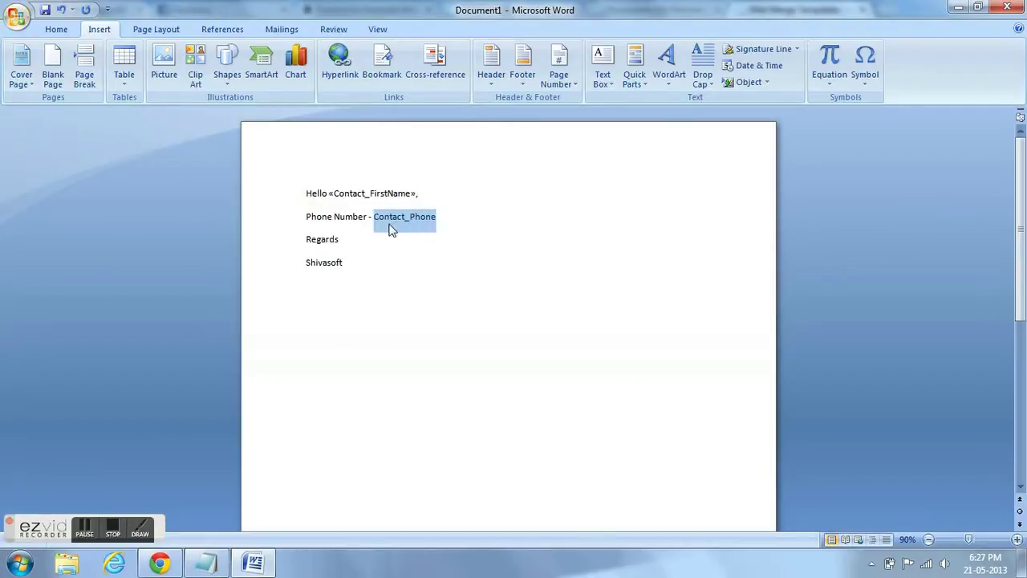
{"action": "key", "text": "ctrl+x"}
{"action": "left_click", "coordinate": [648, 91]}
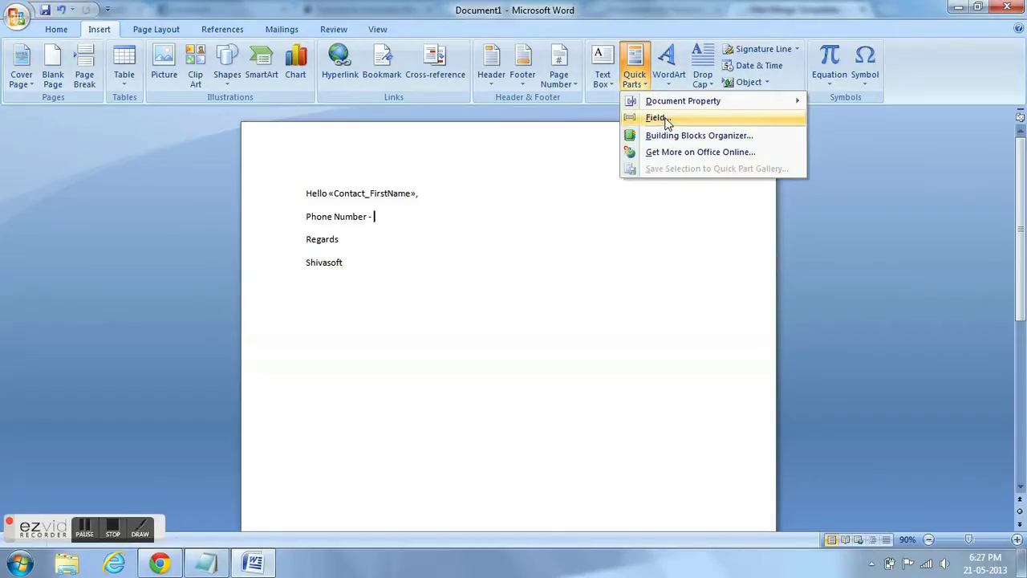
{"action": "left_click", "coordinate": [665, 120]}
{"action": "left_click", "coordinate": [350, 297]}
{"action": "type", "text": "me"}
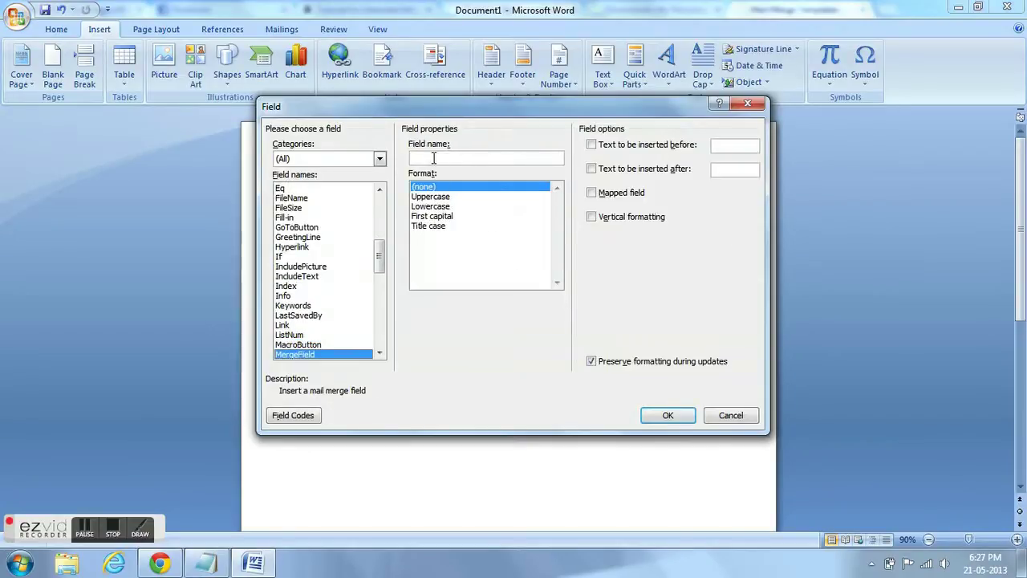
{"action": "left_click", "coordinate": [436, 160]}
{"action": "key", "text": "ctrl+v"}
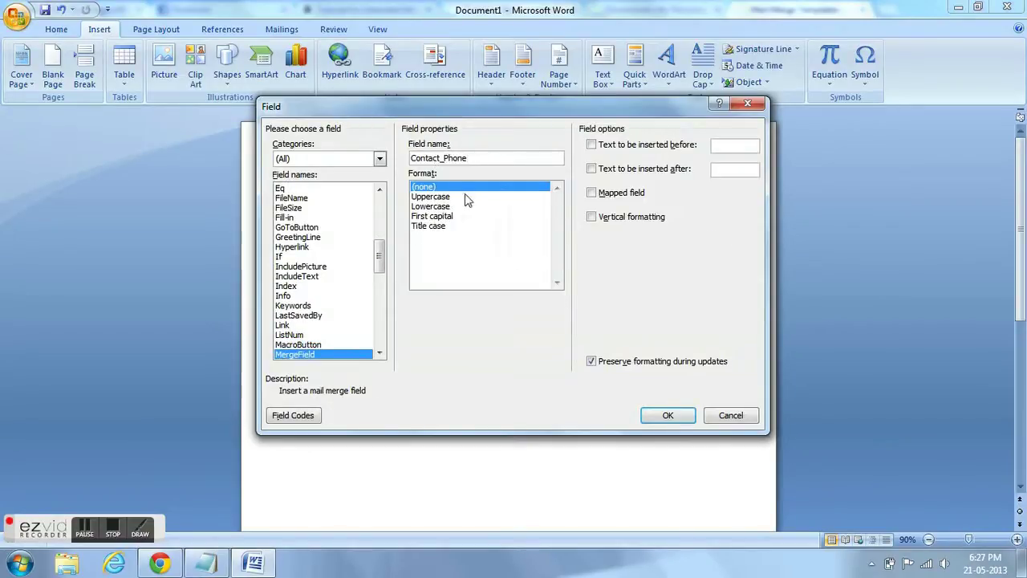
{"action": "left_click", "coordinate": [668, 415]}
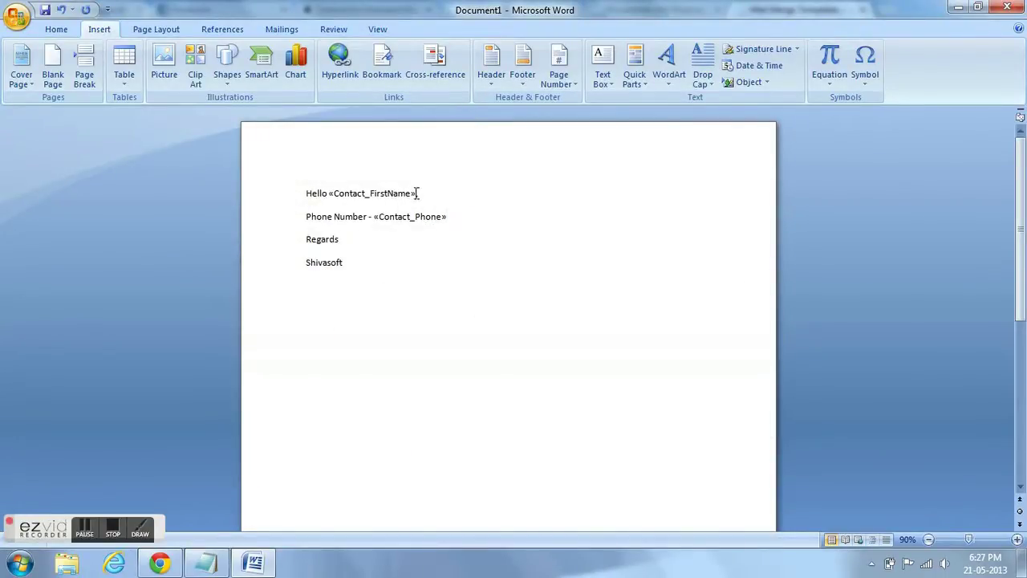
Make the «Contact_FirstName» and «Contact_Phone» merge fields bold.
{"action": "left_click_drag", "start_coordinate": [418, 193], "coordinate": [333, 199]}
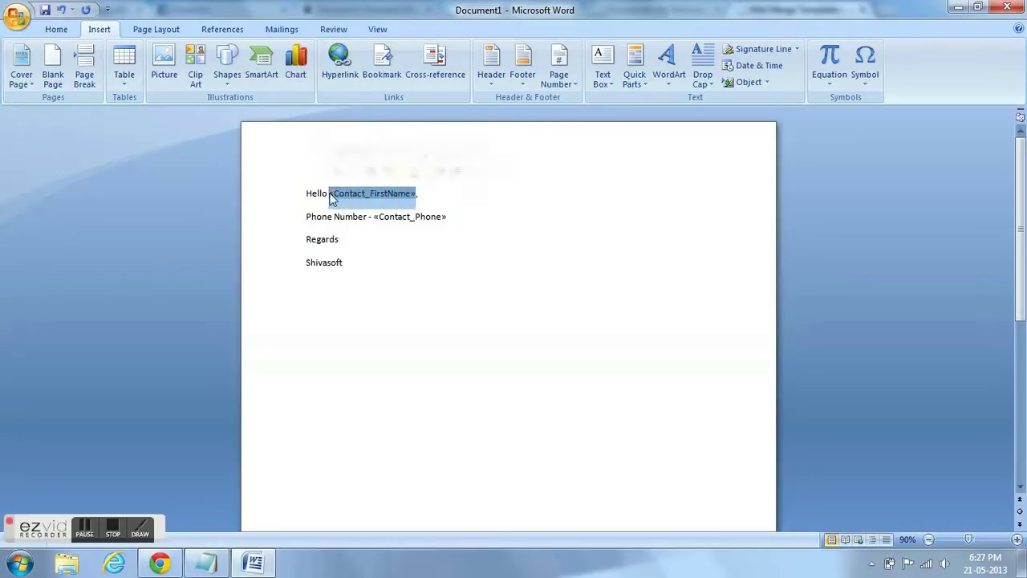
{"action": "key", "text": "ctrl+b"}
{"action": "left_click", "coordinate": [399, 250]}
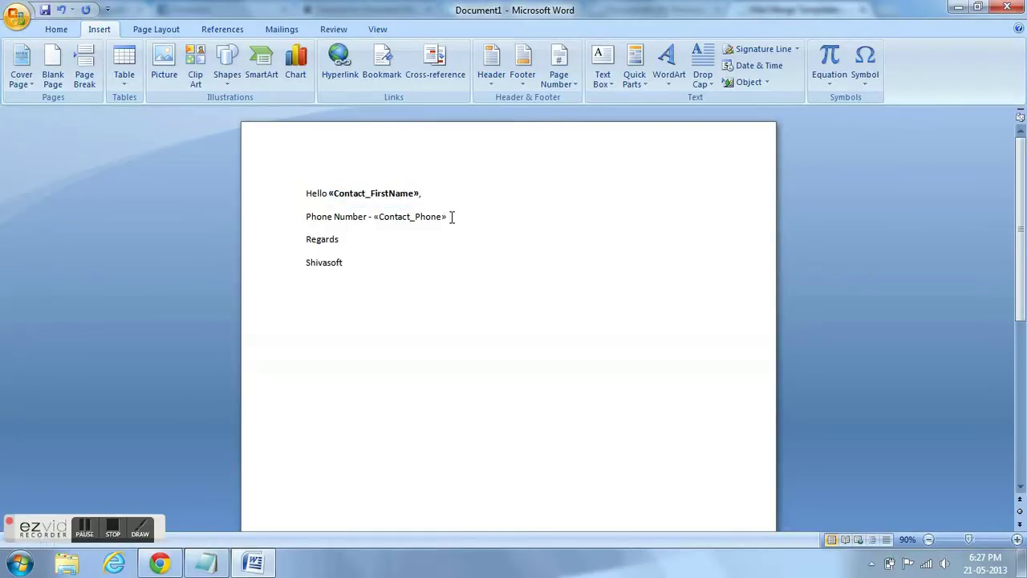
{"action": "left_click_drag", "start_coordinate": [451, 216], "coordinate": [381, 221]}
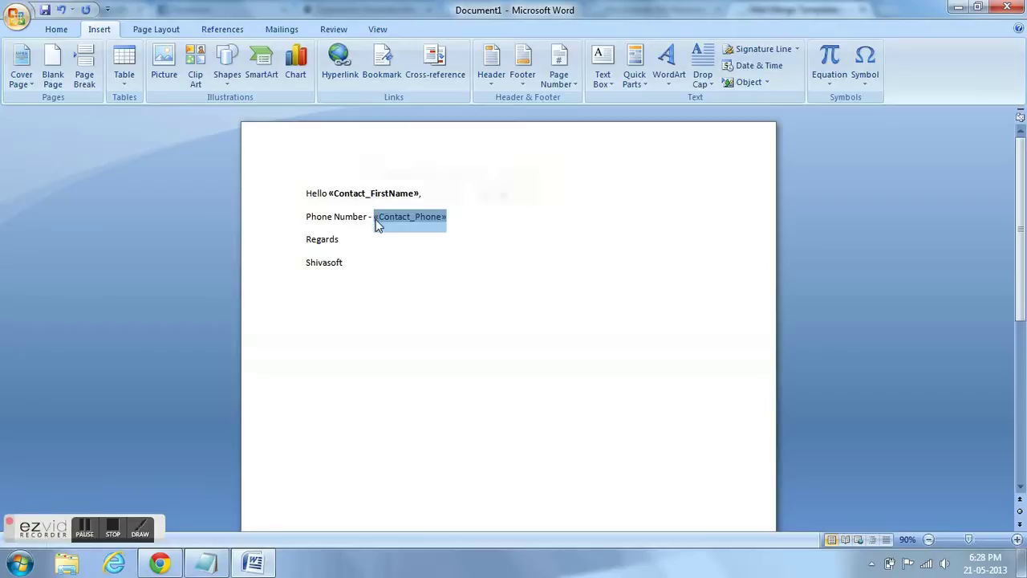
{"action": "key", "text": "ctrl+b"}
{"action": "left_click", "coordinate": [404, 262]}
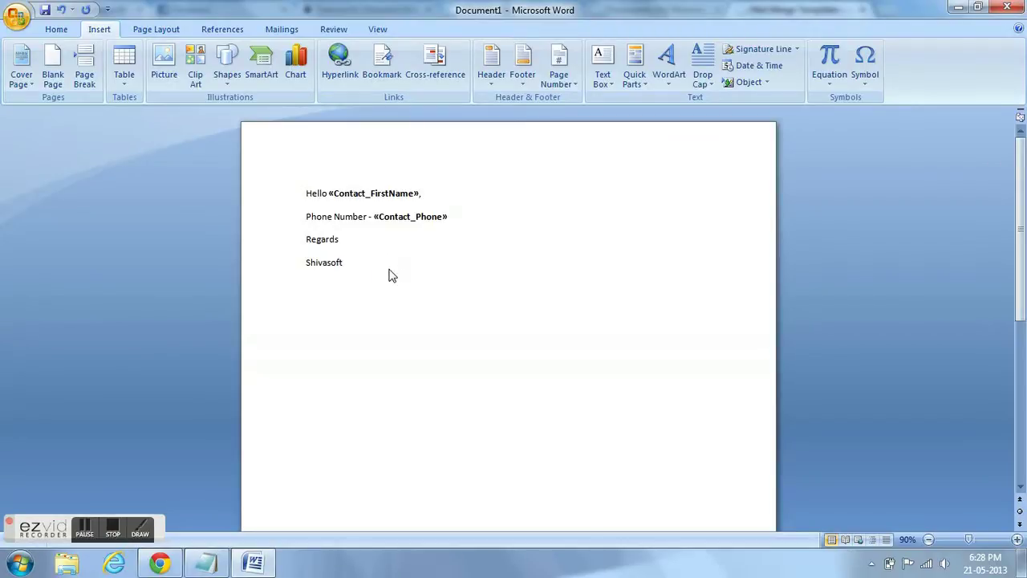
Save the letter to the Desktop as 'XMM Demo - Salesforce'.
{"action": "key", "text": "ctrl+s"}
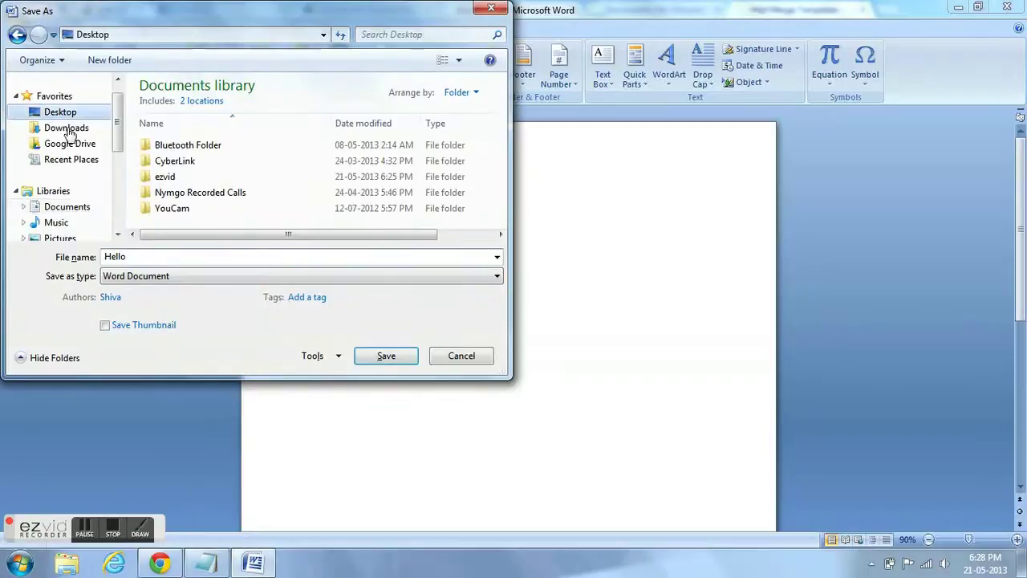
{"action": "left_click", "coordinate": [165, 258]}
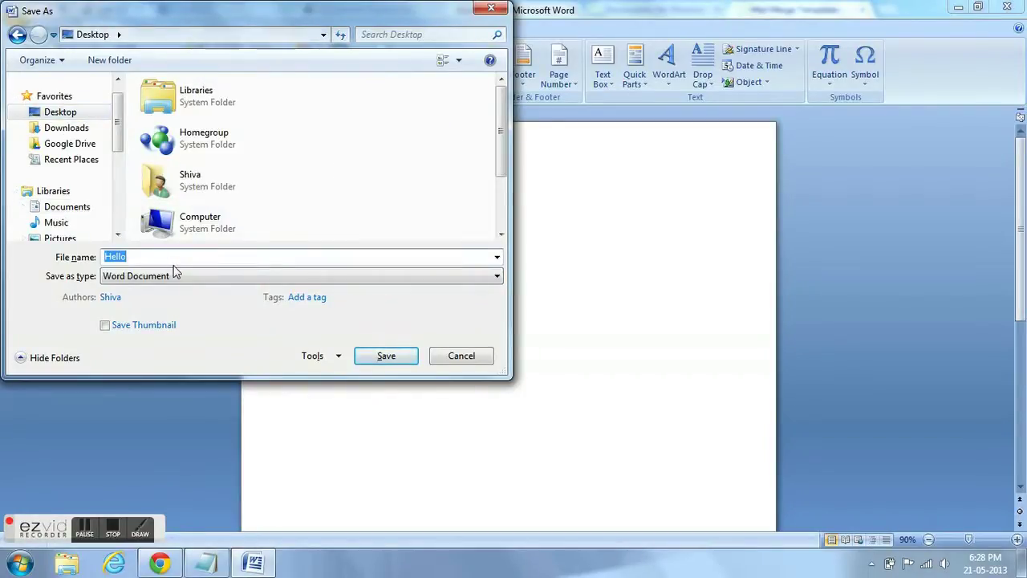
{"action": "type", "text": "XMM Demo - Salesforce"}
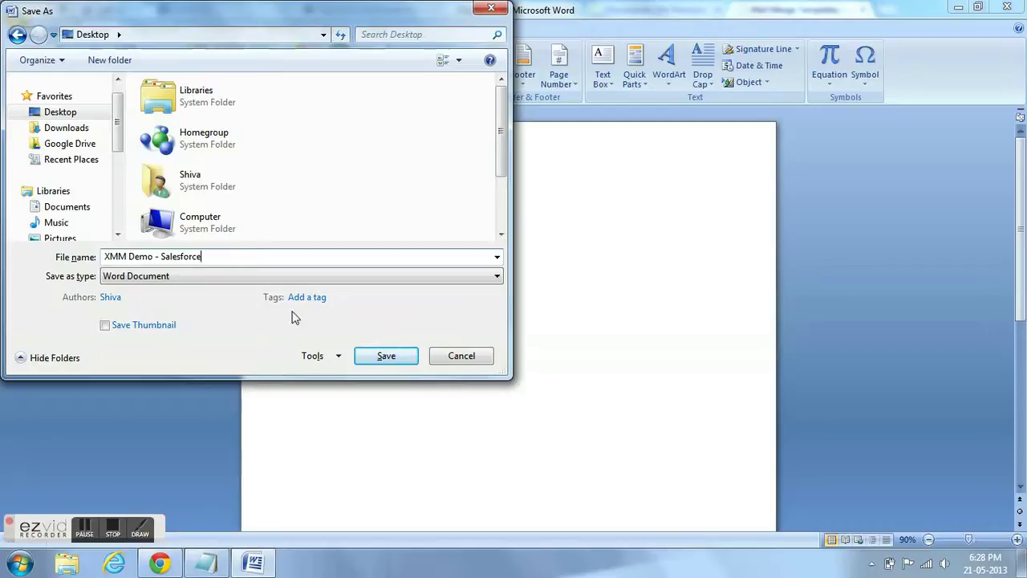
{"action": "left_click", "coordinate": [392, 357]}
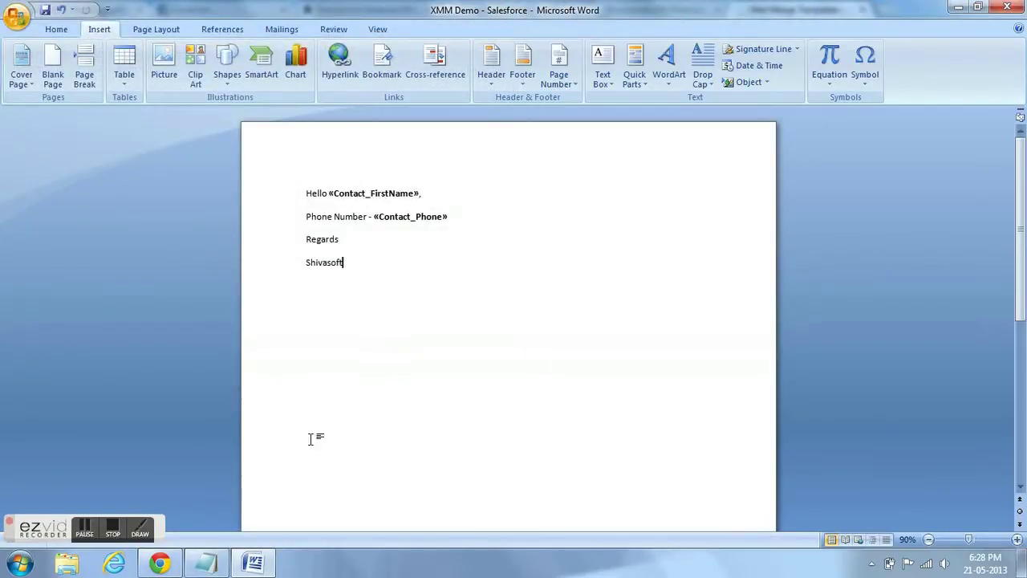
Start a new Document-type mail merge template named 'XMM Demo in Youtube'.
{"action": "left_click", "coordinate": [165, 563]}
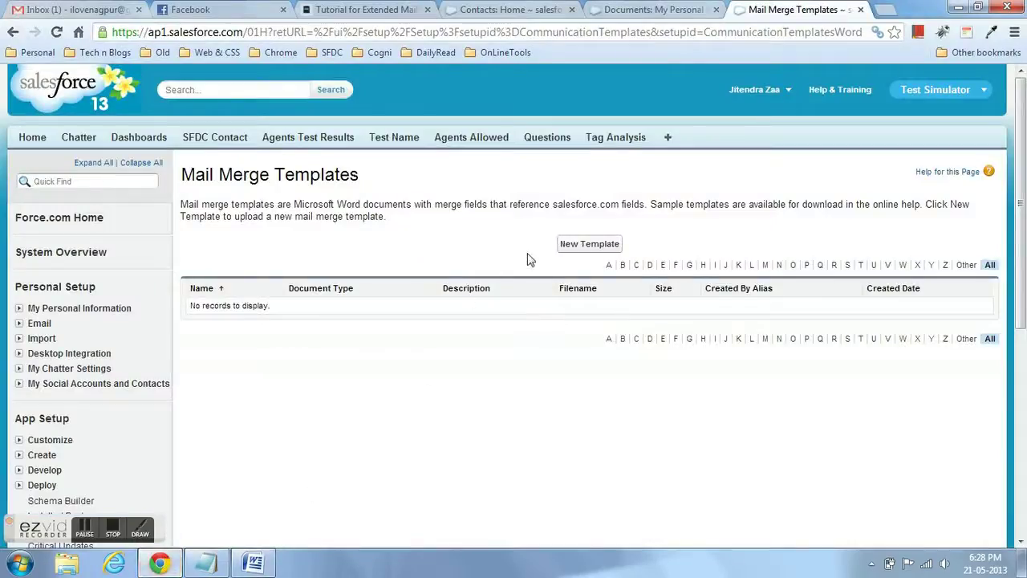
{"action": "left_click", "coordinate": [589, 250]}
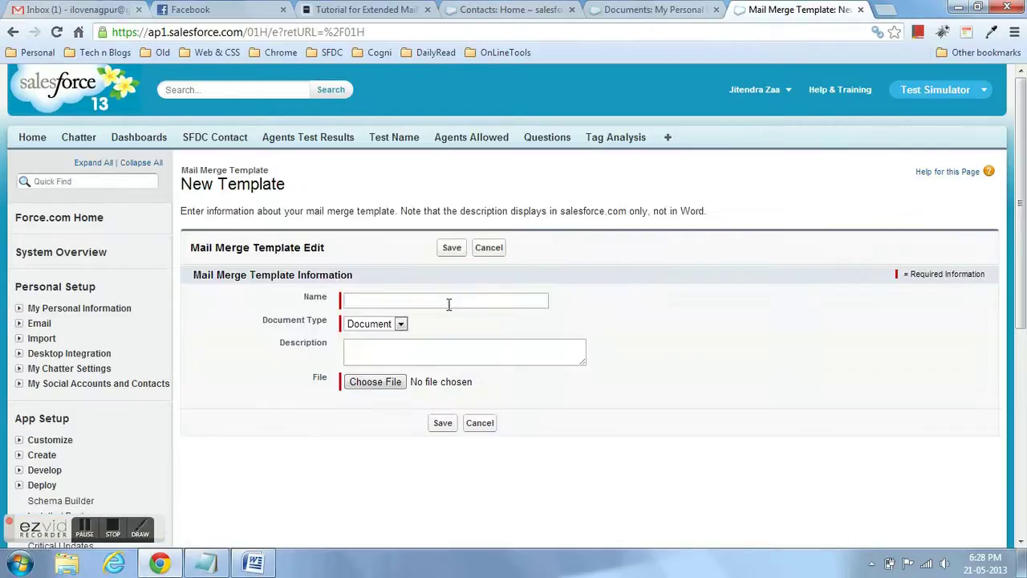
{"action": "left_click", "coordinate": [393, 326]}
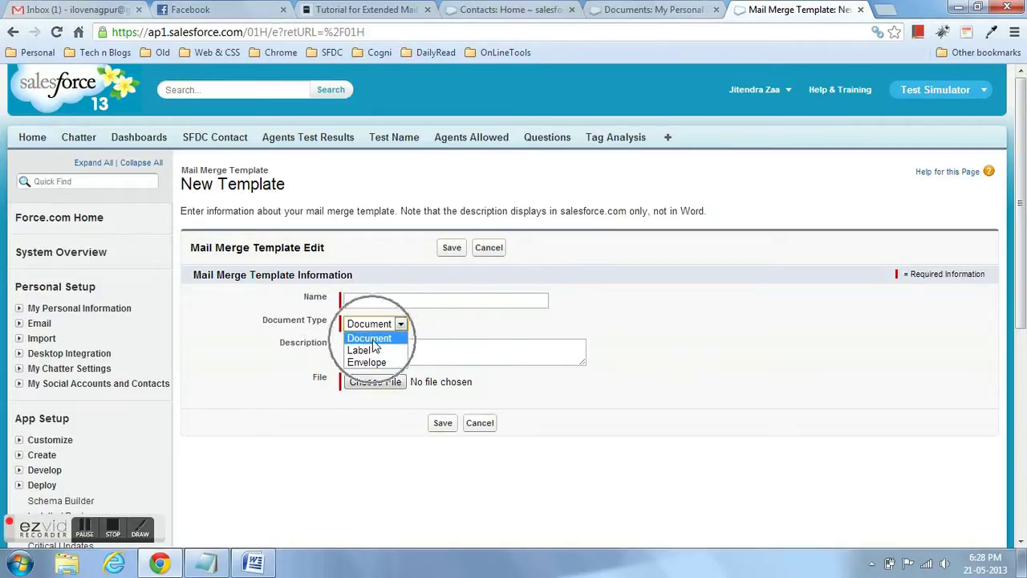
{"action": "left_click", "coordinate": [374, 340]}
{"action": "left_click", "coordinate": [366, 297]}
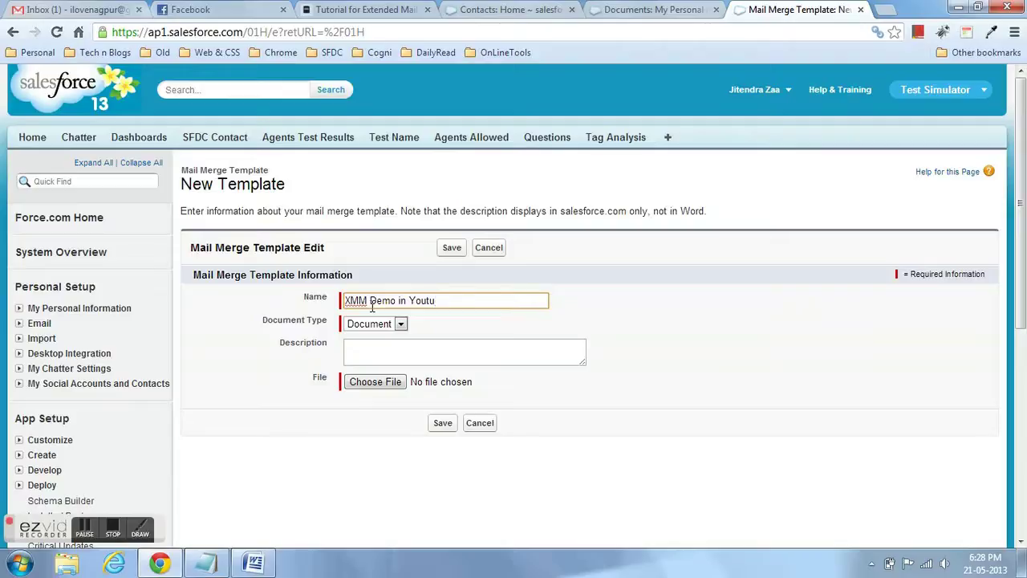
{"action": "left_click", "coordinate": [621, 260]}
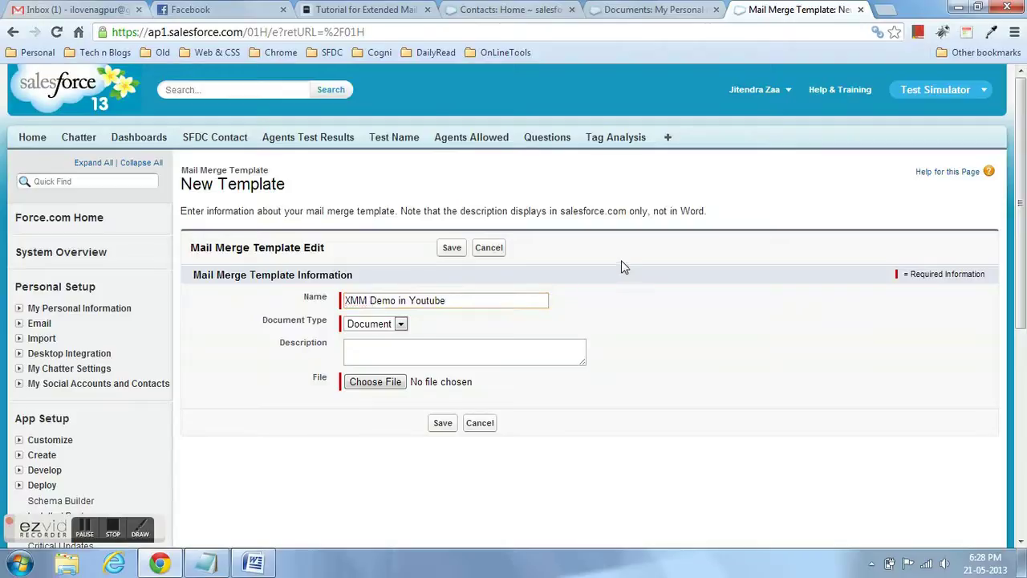
Attach XMM Demo - Salesforce.docx, reuse the name as description, and save the template.
{"action": "left_click", "coordinate": [393, 387]}
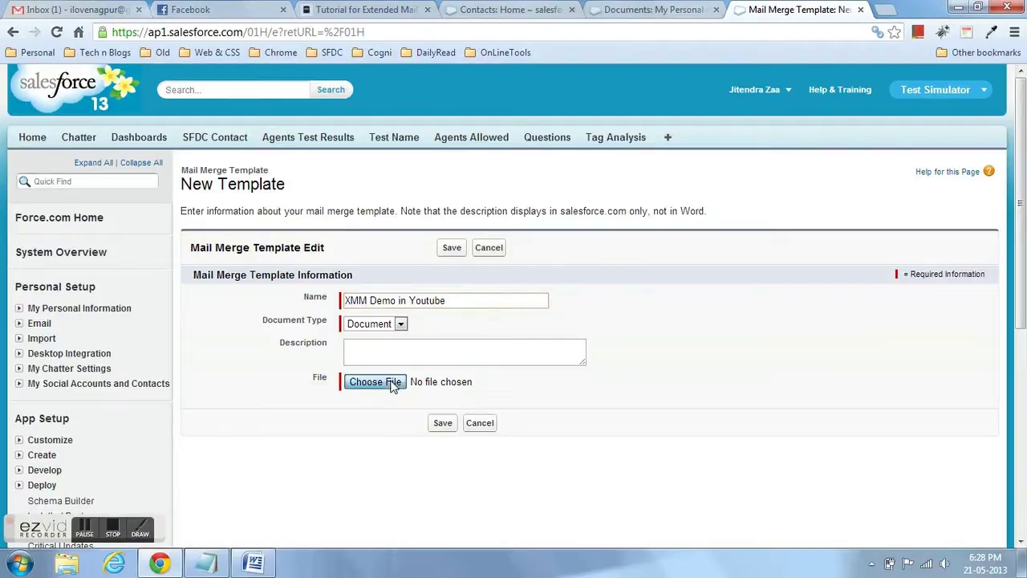
{"action": "scroll", "coordinate": [357, 233], "scroll_direction": "down", "scroll_amount": 10}
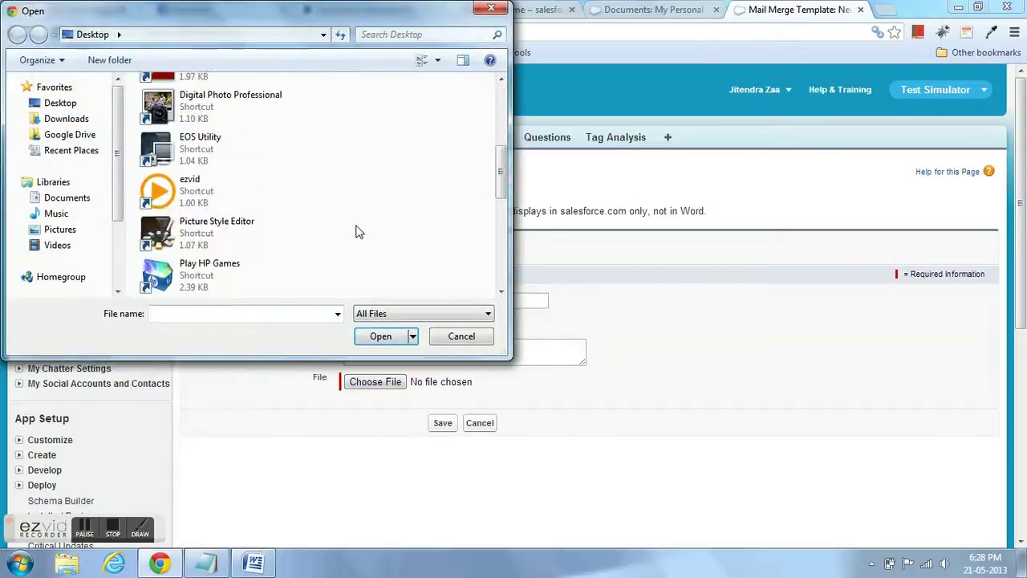
{"action": "scroll", "coordinate": [357, 232], "scroll_direction": "down", "scroll_amount": 1}
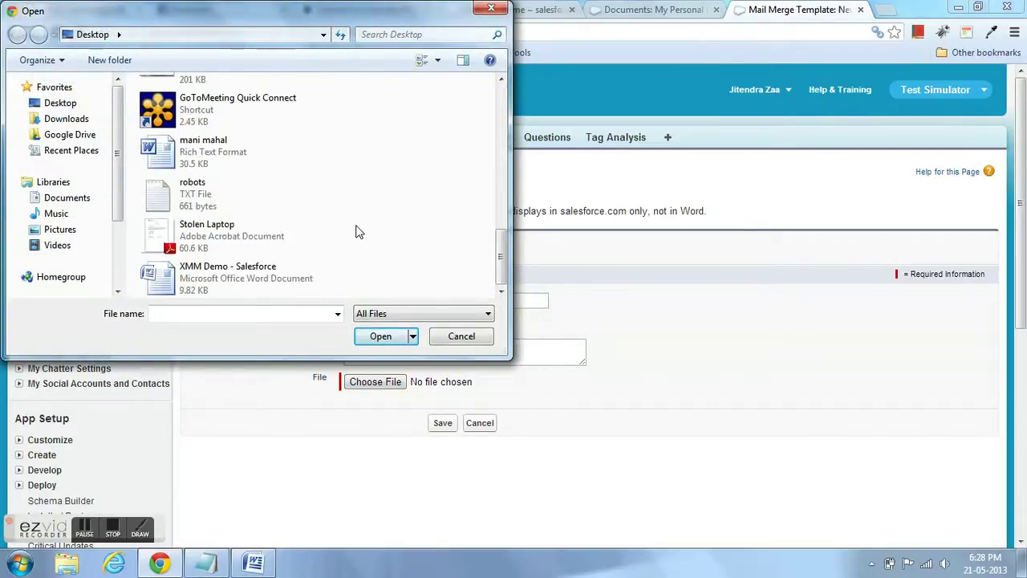
{"action": "double_click", "coordinate": [265, 273]}
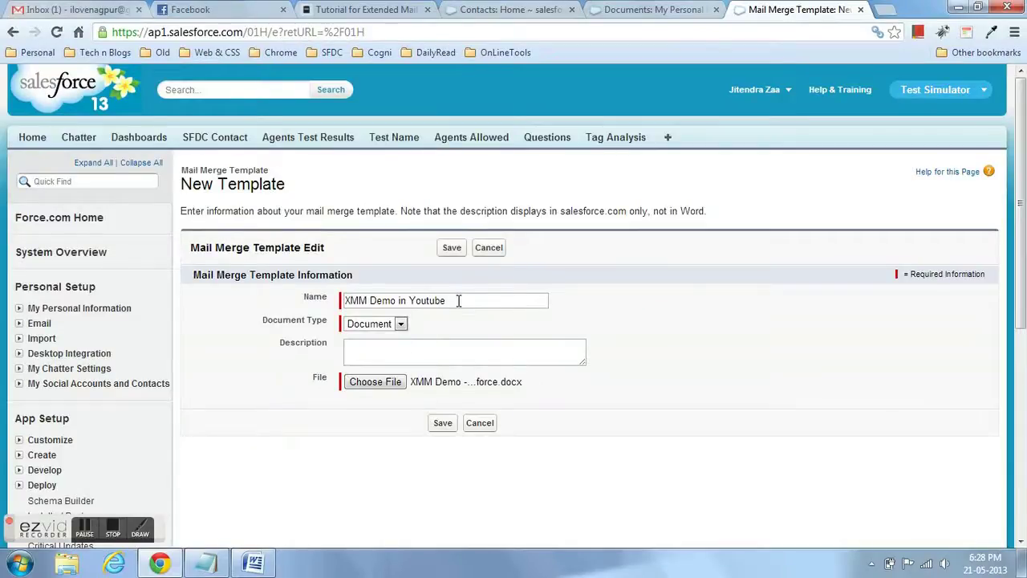
{"action": "left_click_drag", "start_coordinate": [458, 300], "coordinate": [289, 300]}
{"action": "key", "text": "ctrl+c"}
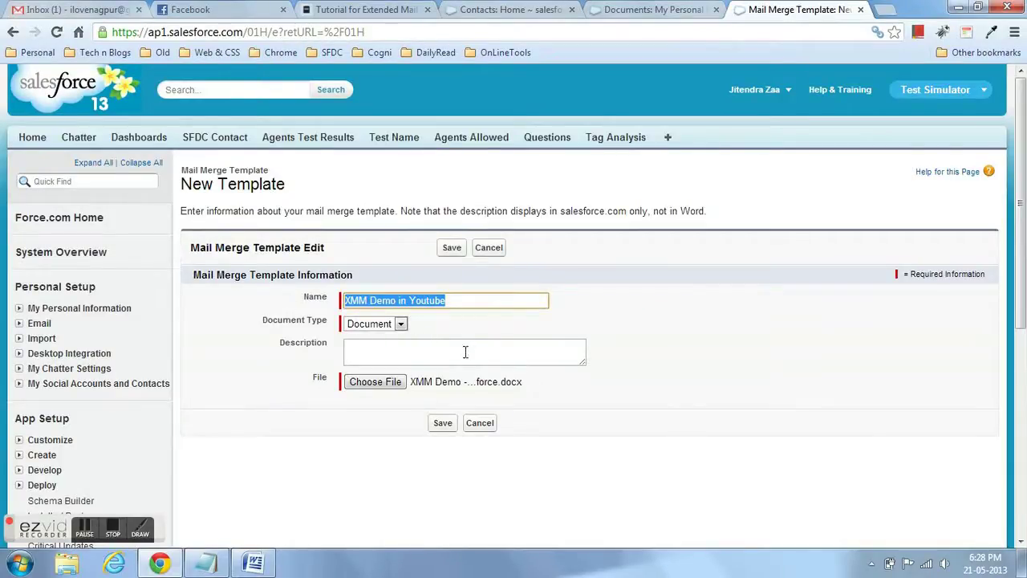
{"action": "left_click", "coordinate": [461, 372]}
{"action": "left_click", "coordinate": [455, 353]}
{"action": "key", "text": "ctrl+v"}
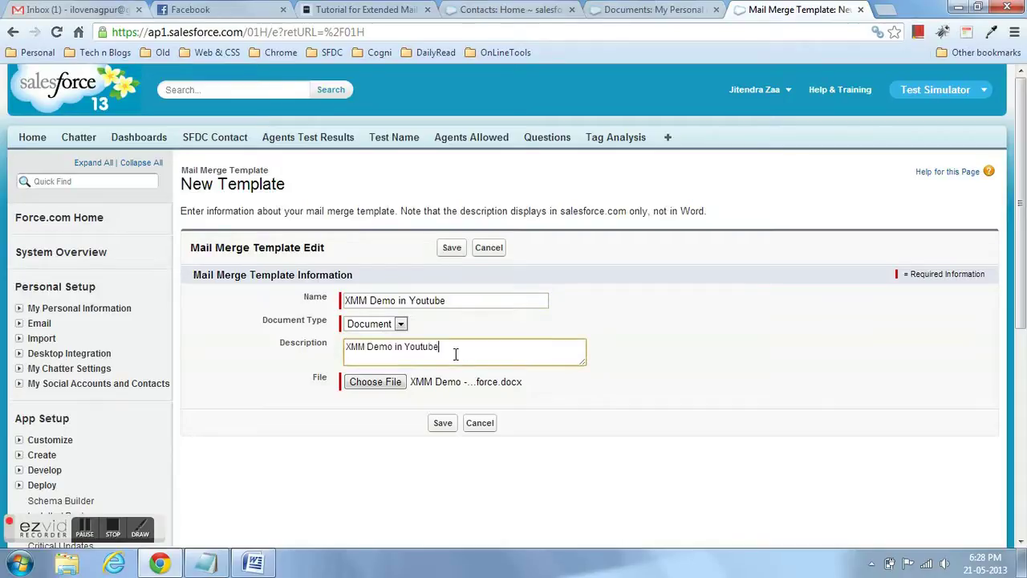
{"action": "left_click", "coordinate": [442, 423]}
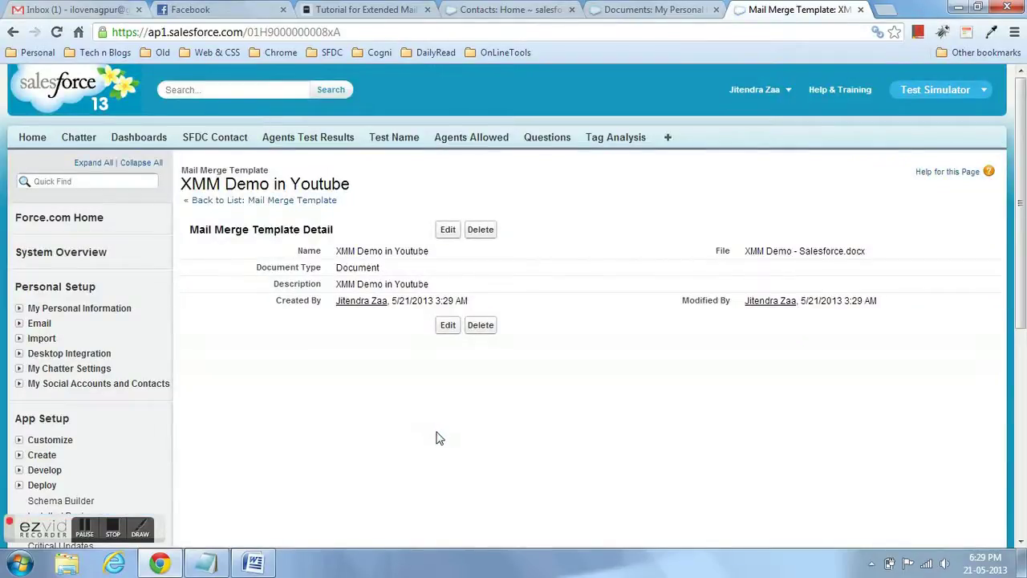
Launch Mass Mail Merge from the Contacts tab with the first contact selected.
{"action": "left_click", "coordinate": [503, 9]}
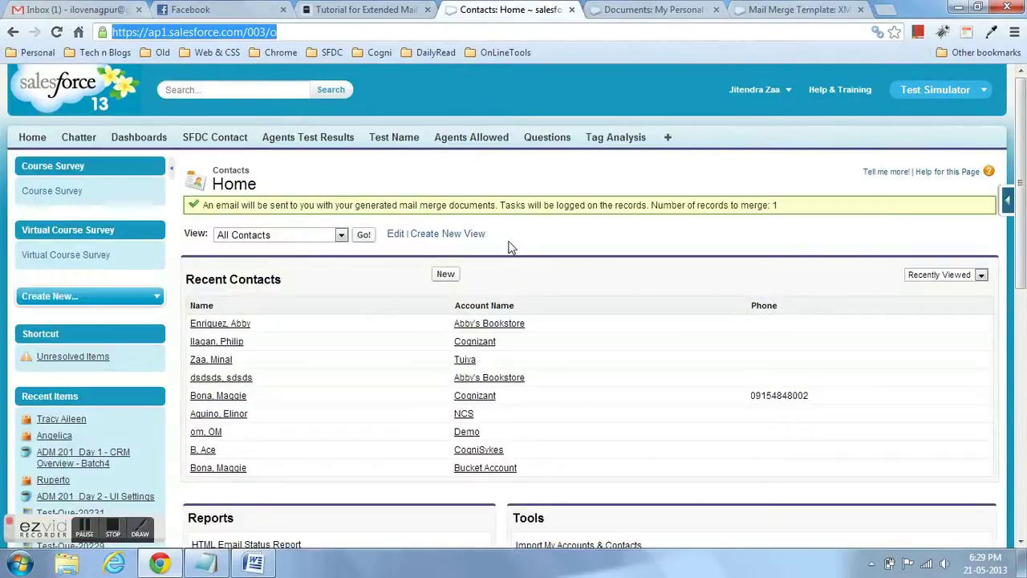
{"action": "scroll", "coordinate": [508, 244], "scroll_direction": "down", "scroll_amount": 4}
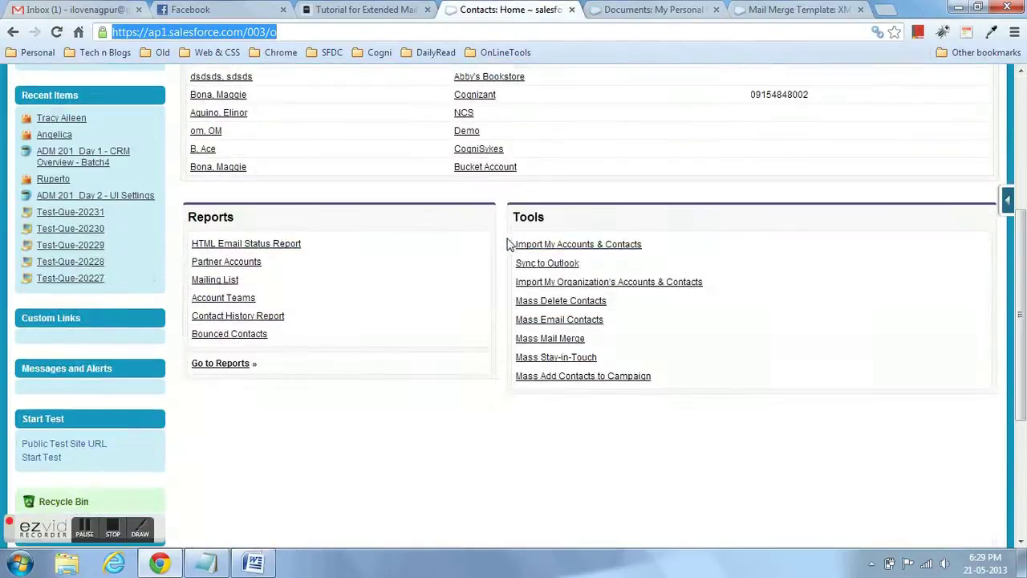
{"action": "left_click", "coordinate": [568, 344]}
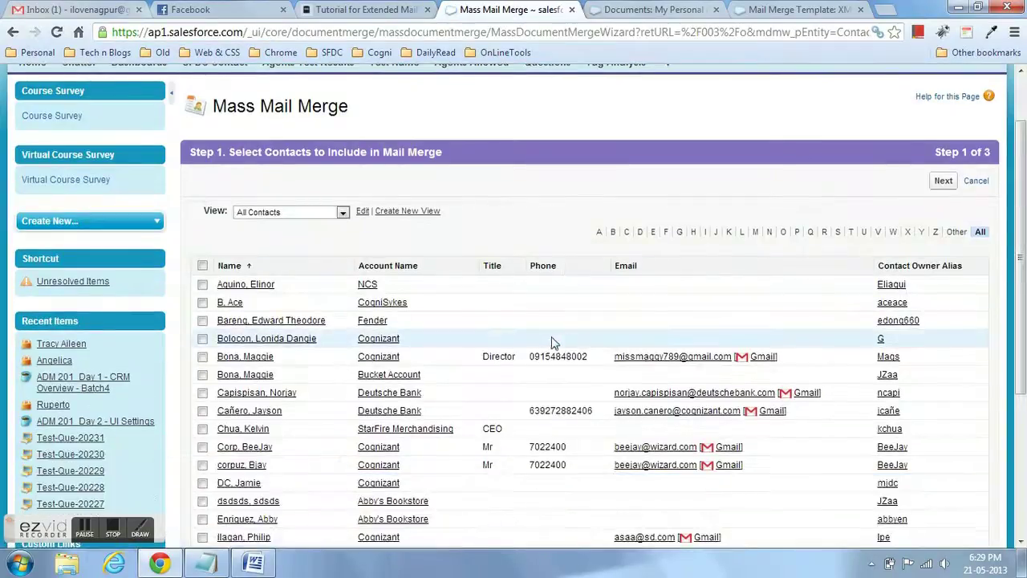
{"action": "left_click", "coordinate": [202, 285]}
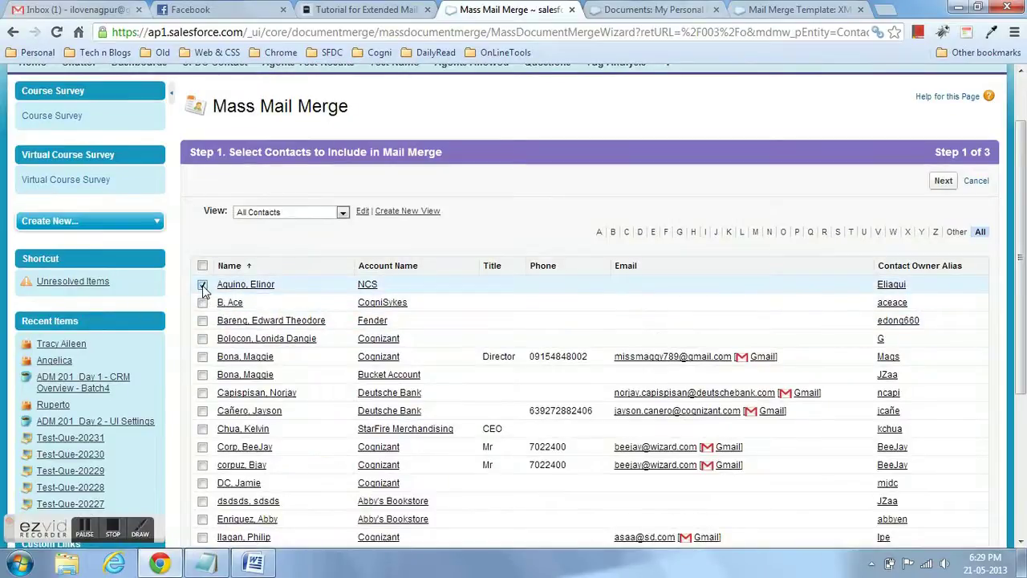
{"action": "left_click", "coordinate": [942, 181]}
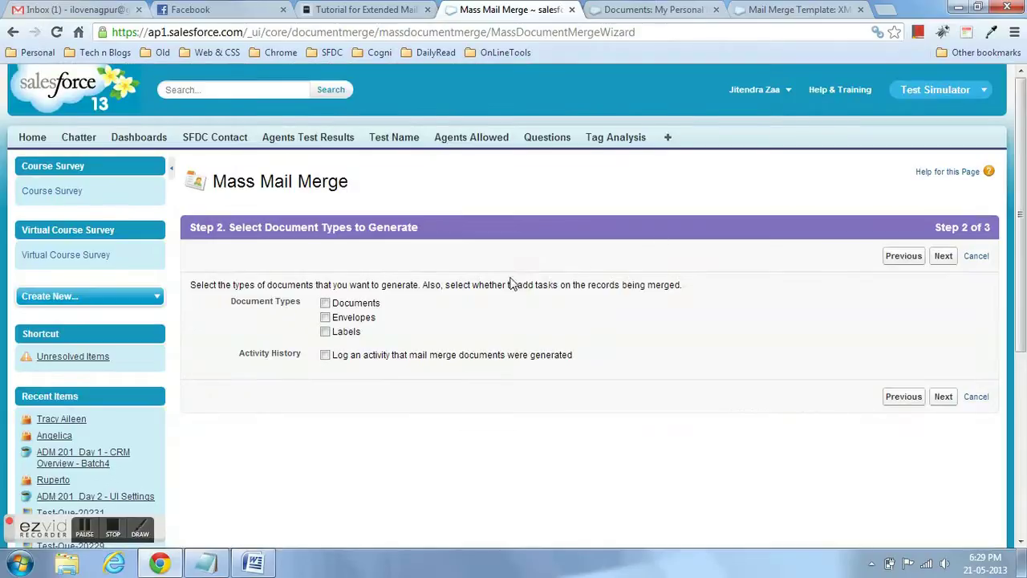
Choose to generate Documents and log an activity for the merge.
{"action": "left_click", "coordinate": [325, 303]}
{"action": "left_click_drag", "start_coordinate": [342, 354], "coordinate": [504, 354]}
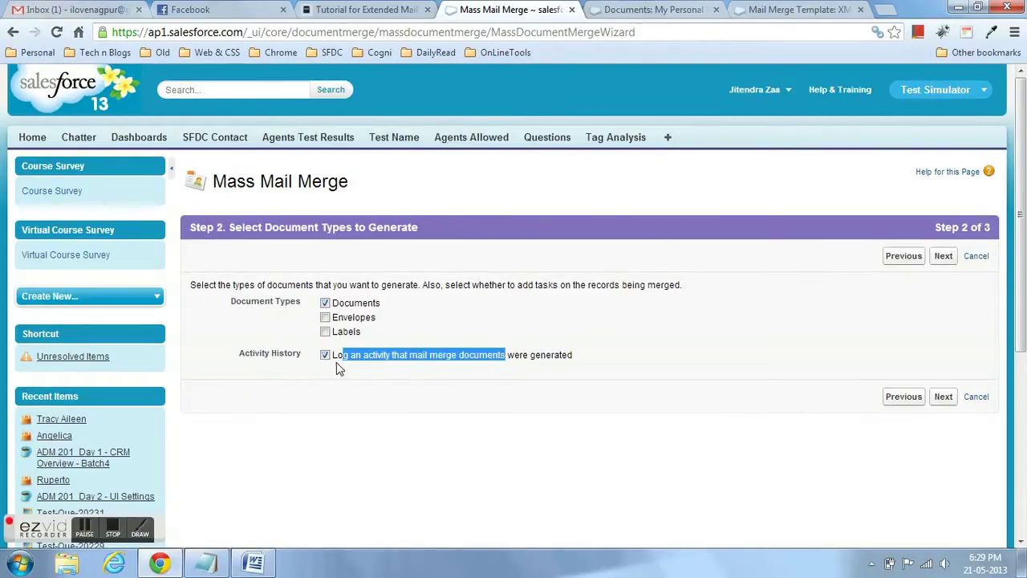
{"action": "left_click", "coordinate": [453, 459]}
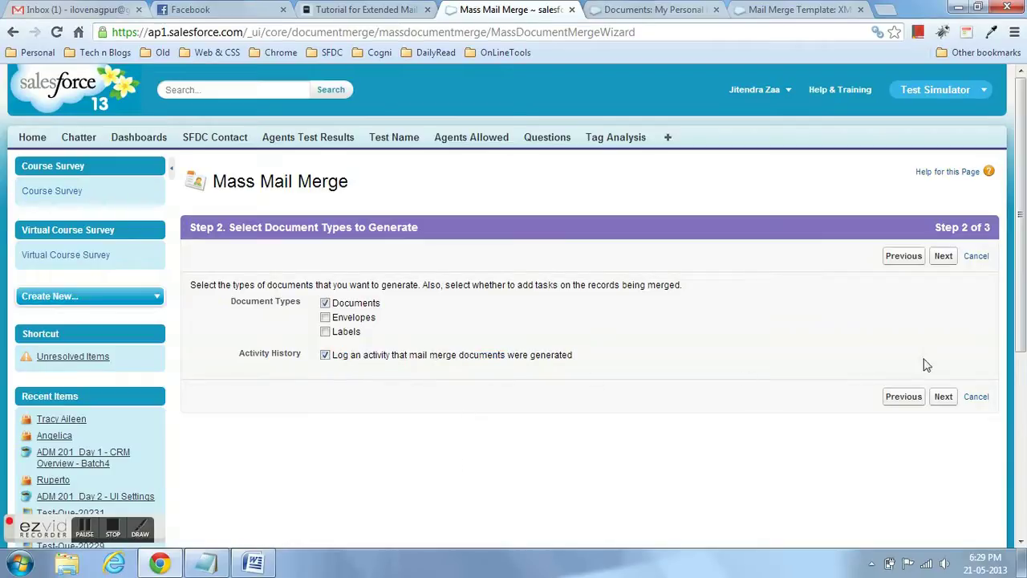
Use the XMM Demo in Youtube template as a single Word file, preview it, and finish.
{"action": "left_click", "coordinate": [943, 395]}
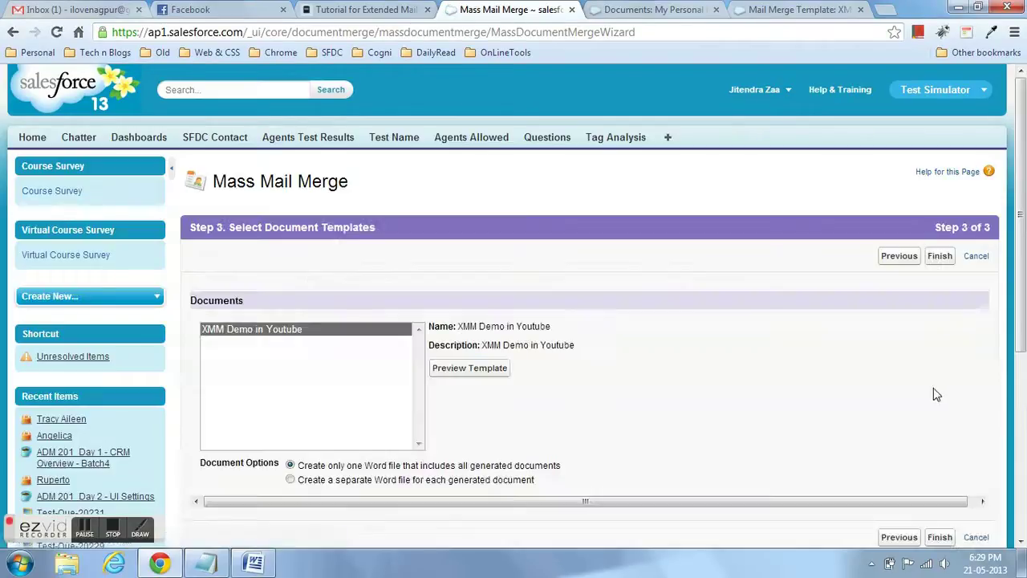
{"action": "scroll", "coordinate": [756, 413], "scroll_direction": "down", "scroll_amount": 1}
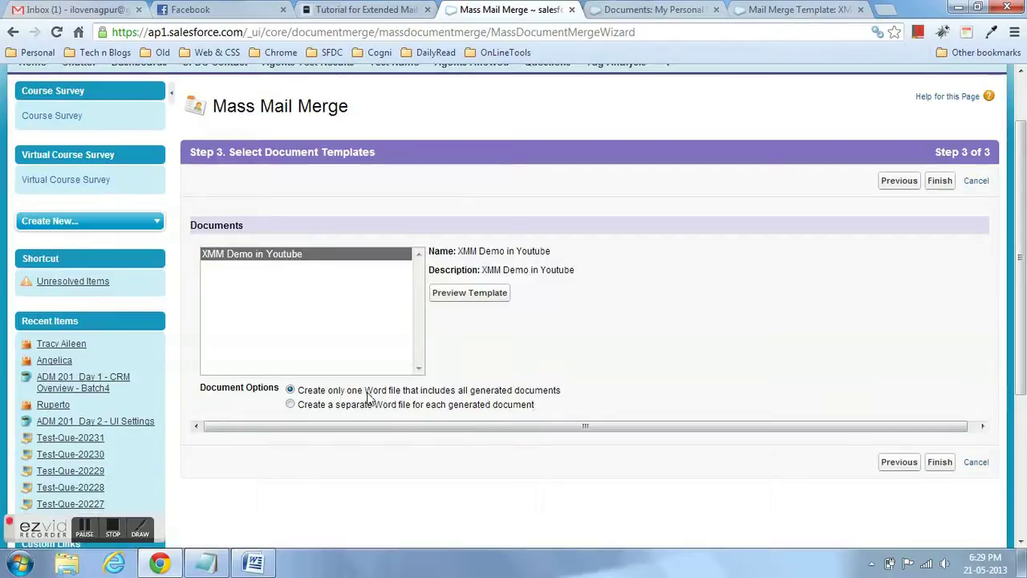
{"action": "left_click_drag", "start_coordinate": [301, 392], "coordinate": [563, 388]}
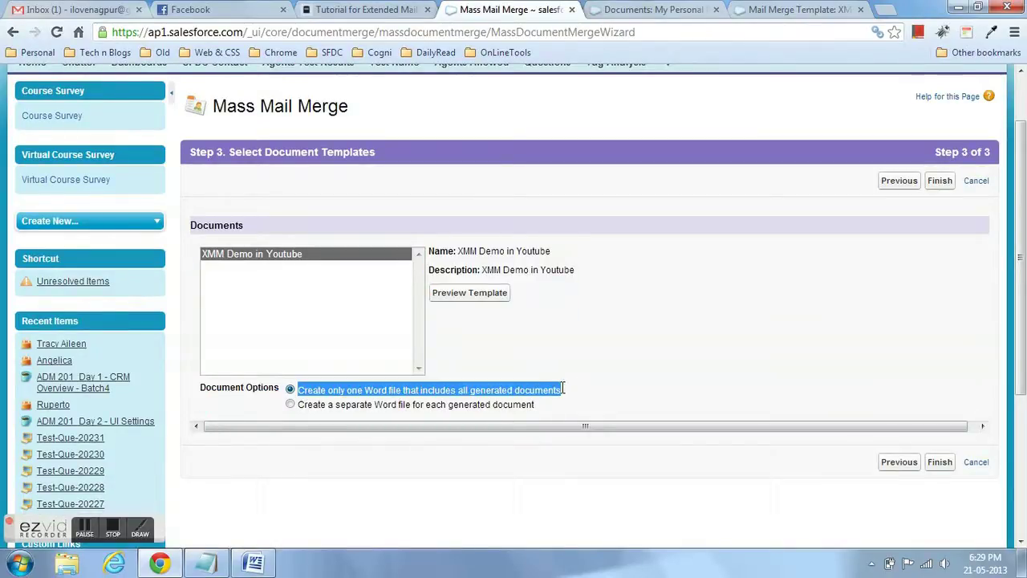
{"action": "left_click", "coordinate": [472, 461]}
{"action": "left_click_drag", "start_coordinate": [299, 409], "coordinate": [537, 403]}
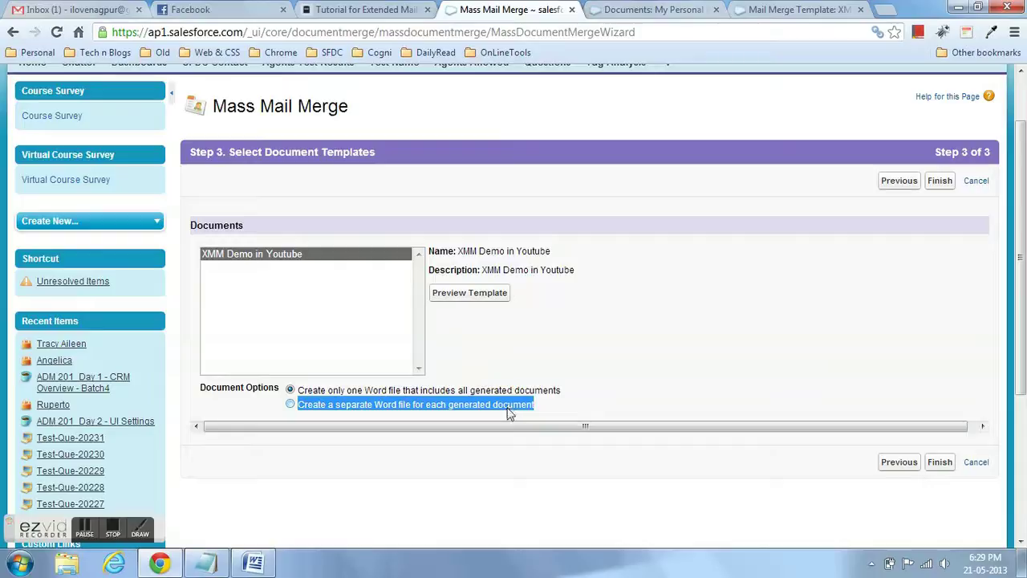
{"action": "left_click", "coordinate": [481, 303]}
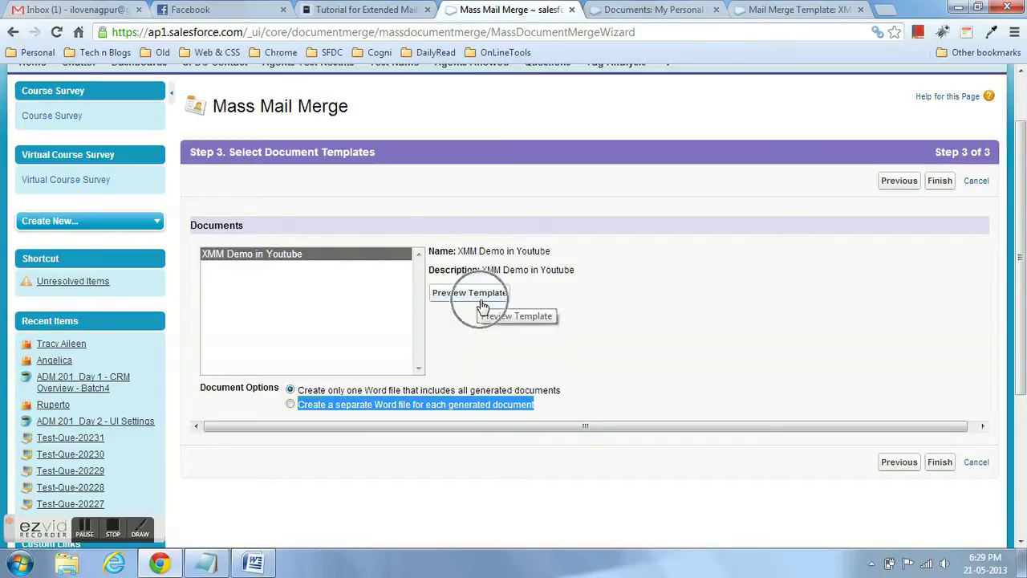
{"action": "left_click", "coordinate": [941, 463]}
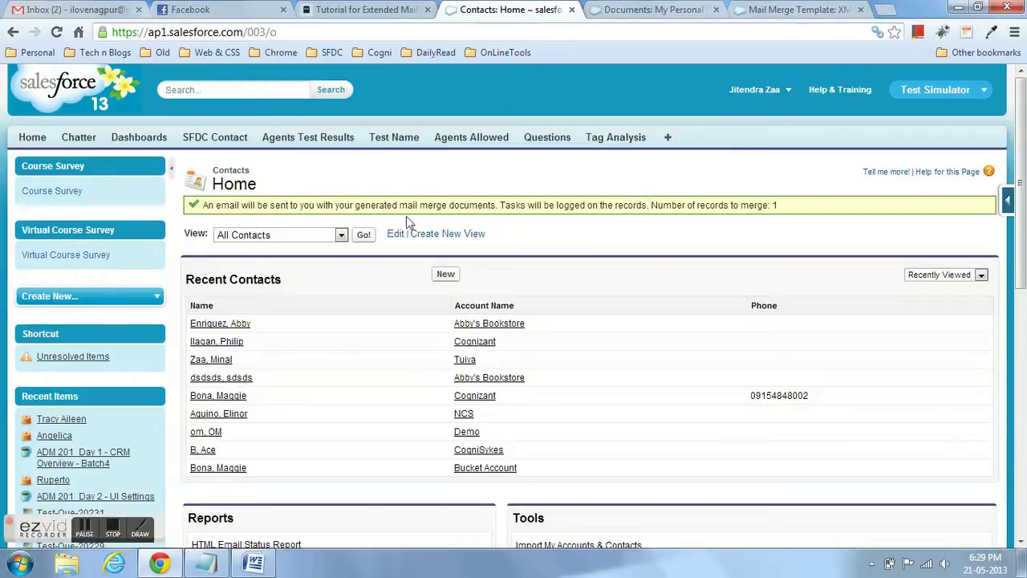
Reload My Personal Documents so the merged 10KB .doc appears, then open the downloaded copy.
{"action": "left_click_drag", "start_coordinate": [207, 203], "coordinate": [771, 195]}
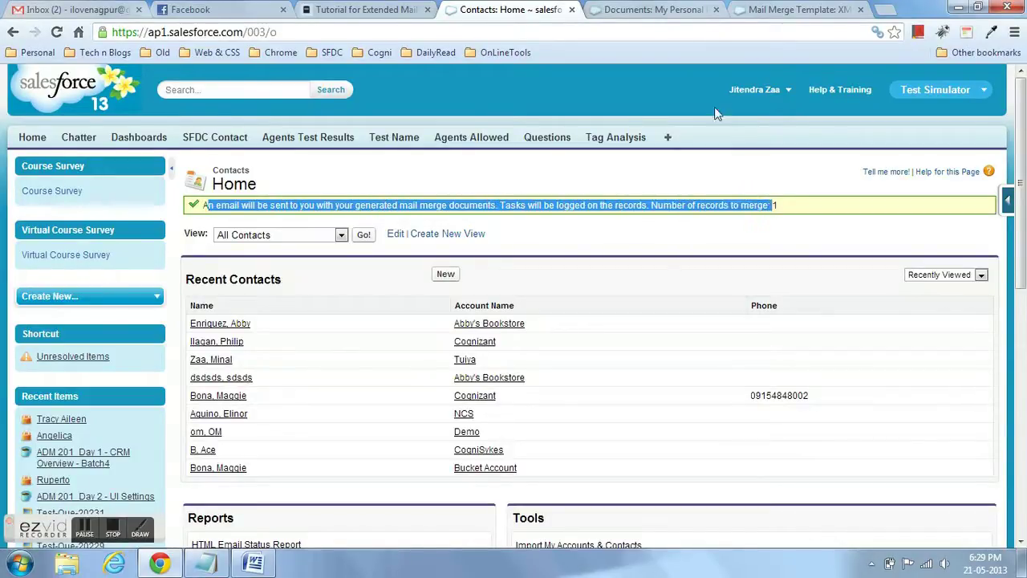
{"action": "left_click", "coordinate": [666, 9]}
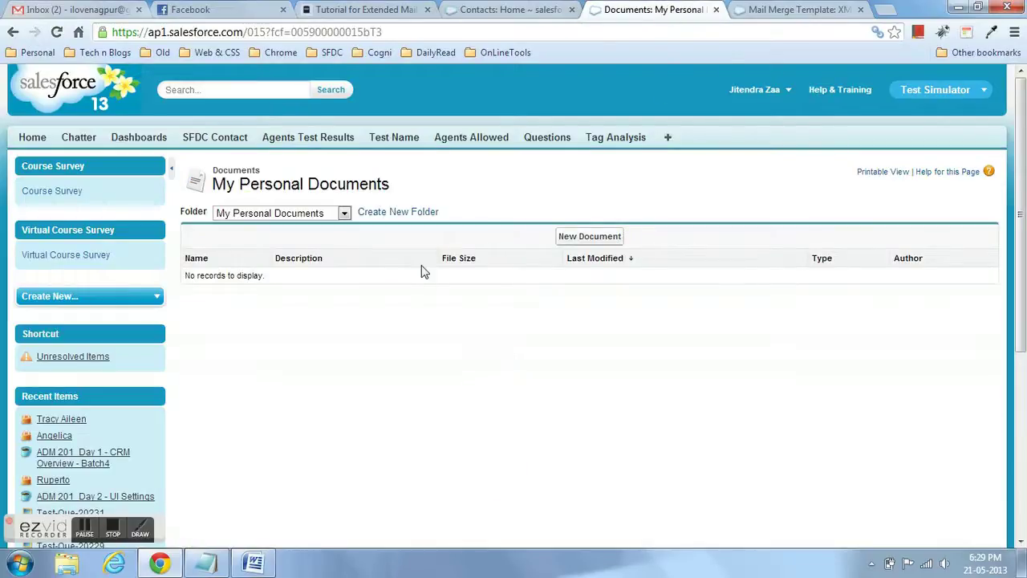
{"action": "left_click", "coordinate": [338, 34]}
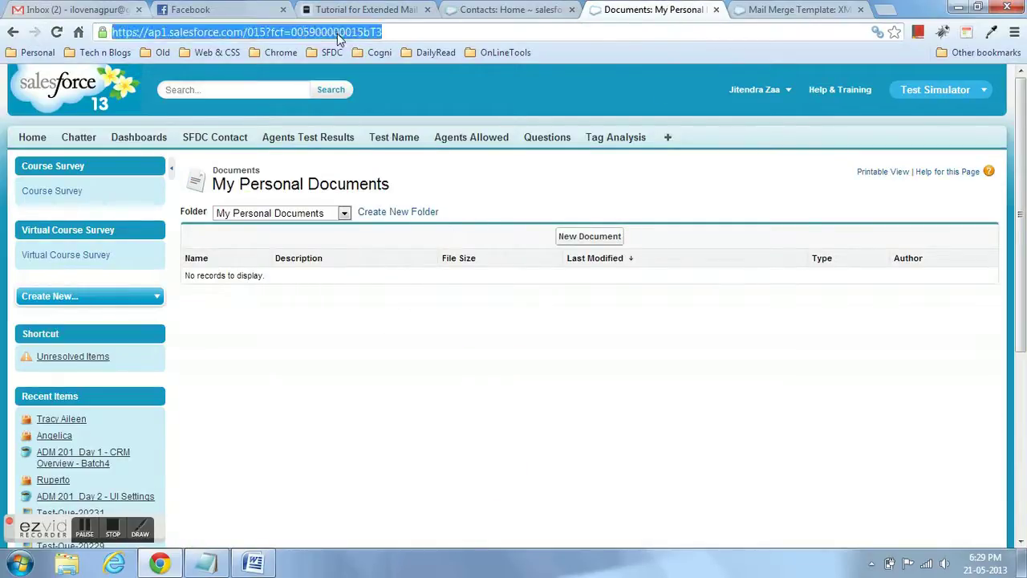
{"action": "key", "text": "Return"}
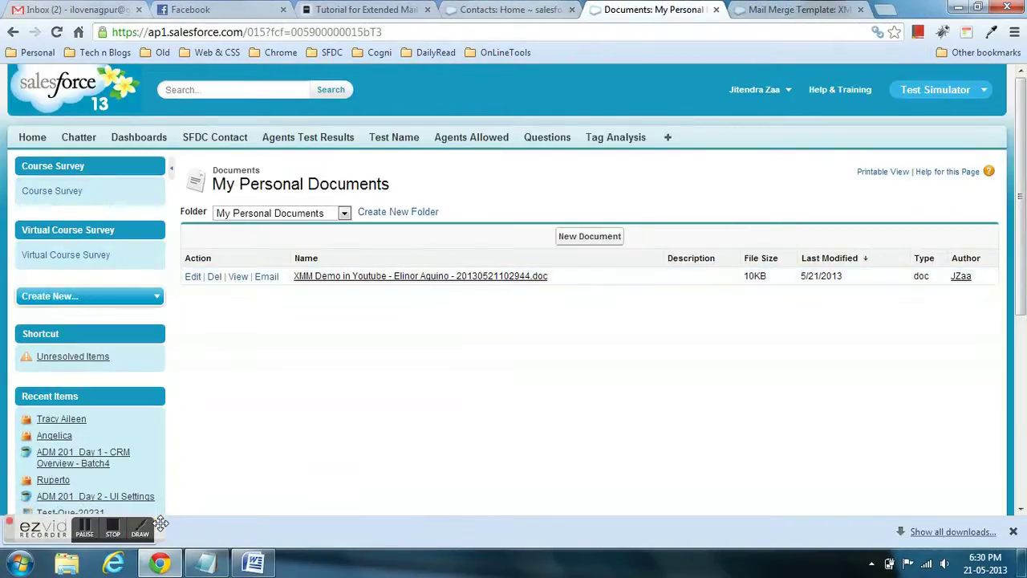
{"action": "left_click", "coordinate": [134, 535]}
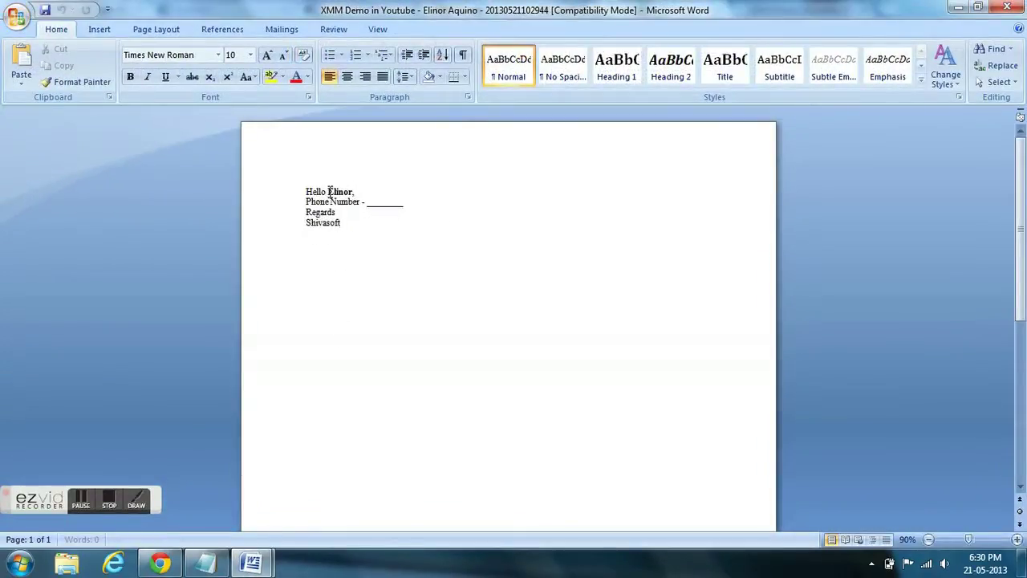
Verify the merged letter shows the contact's first name after Hello and a blank phone number.
{"action": "left_click_drag", "start_coordinate": [327, 192], "coordinate": [402, 200]}
{"action": "left_click", "coordinate": [345, 215]}
{"action": "left_click", "coordinate": [405, 285]}
Close the merged letter in Word and return to the Gmail inbox in Chrome.
{"action": "left_click", "coordinate": [1007, 7]}
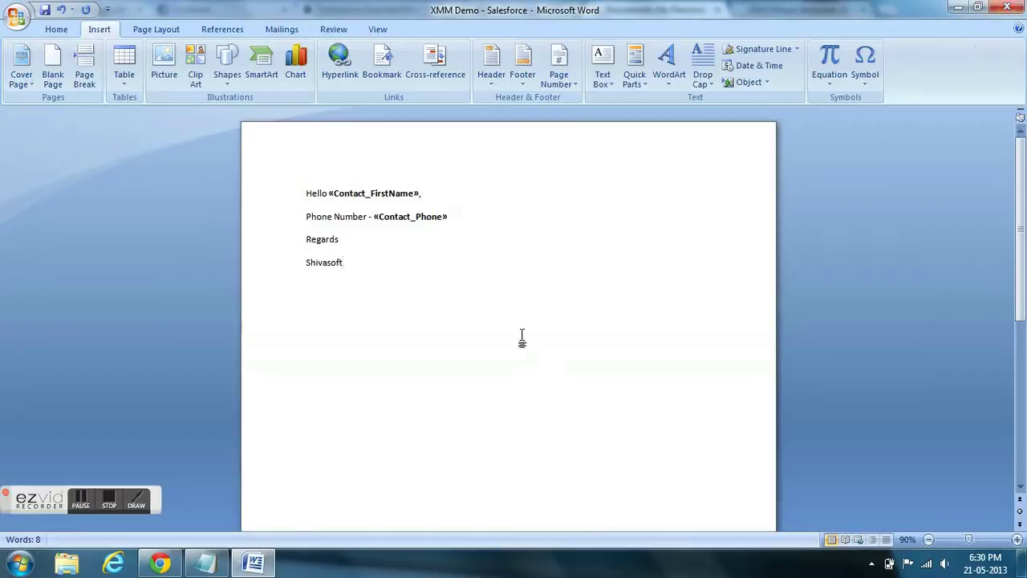
{"action": "key", "text": "alt+Tab"}
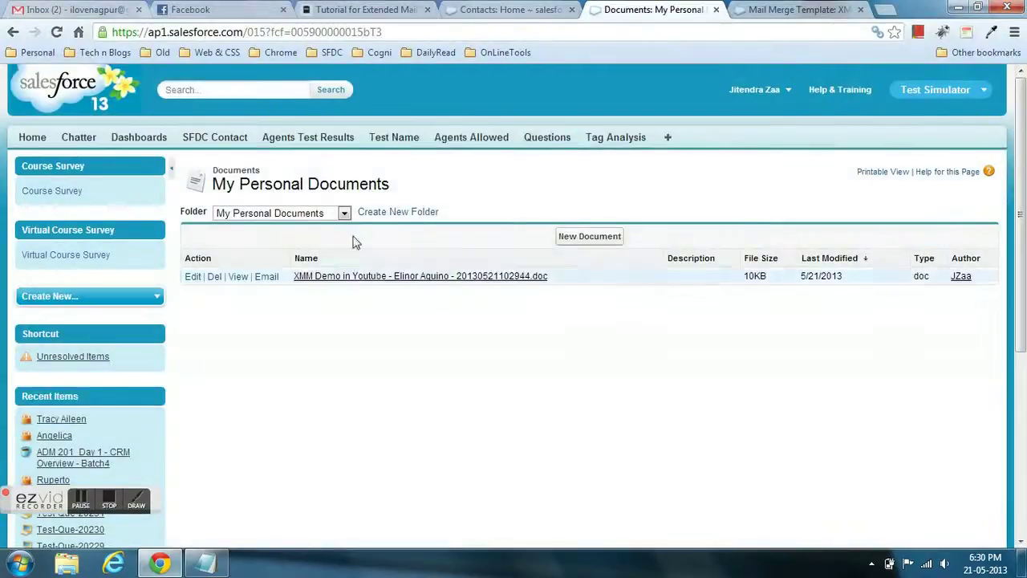
{"action": "left_click", "coordinate": [57, 9]}
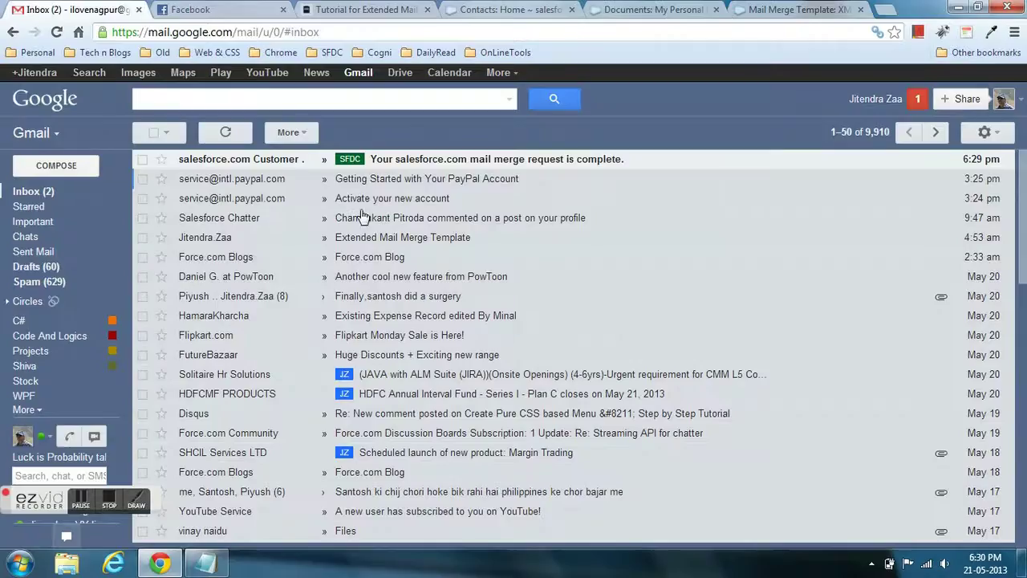
Open the 'Your salesforce.com mail merge request is complete.' email and highlight its documents-tab note.
{"action": "left_click", "coordinate": [380, 161]}
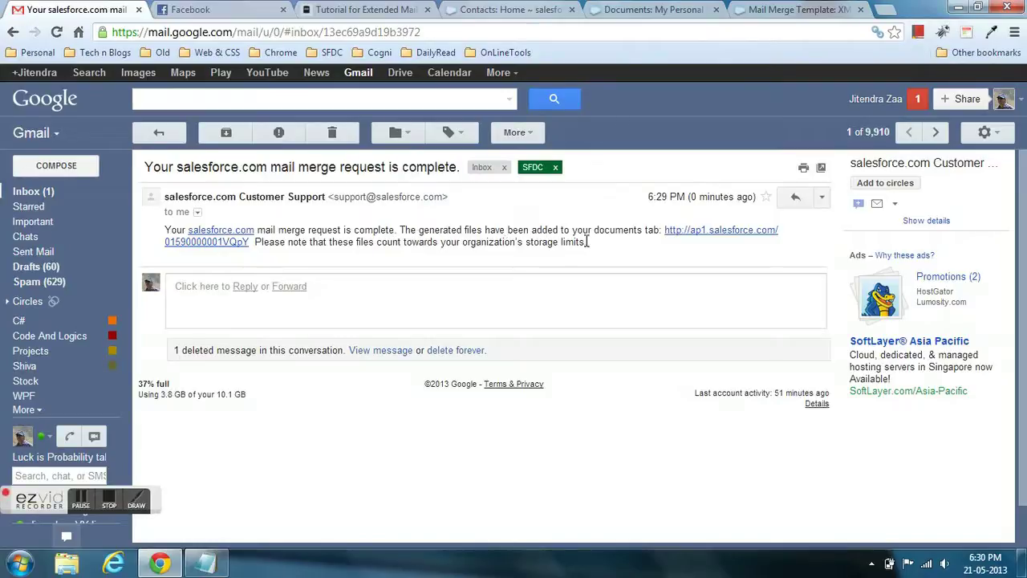
{"action": "left_click_drag", "start_coordinate": [588, 241], "coordinate": [418, 230]}
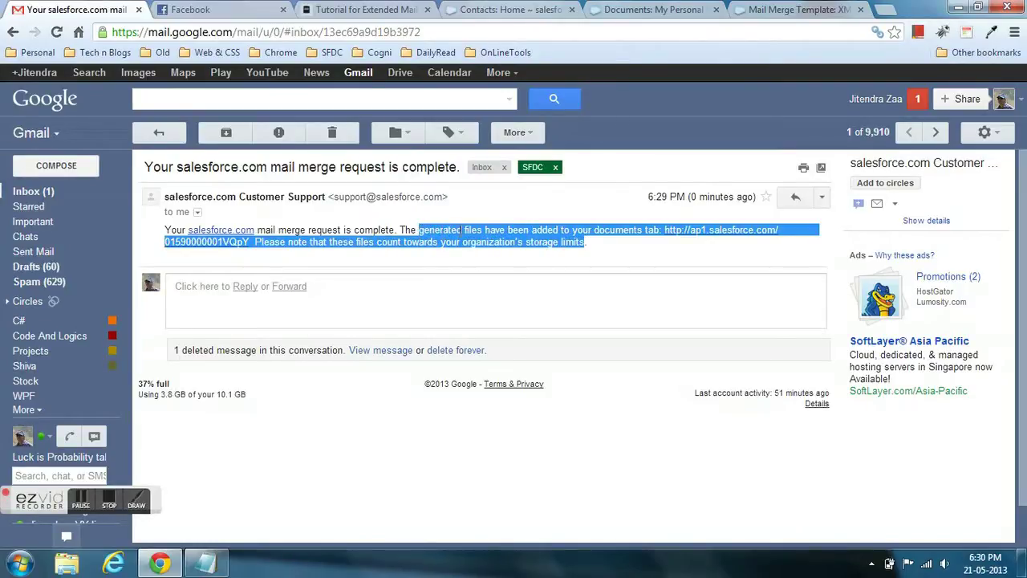